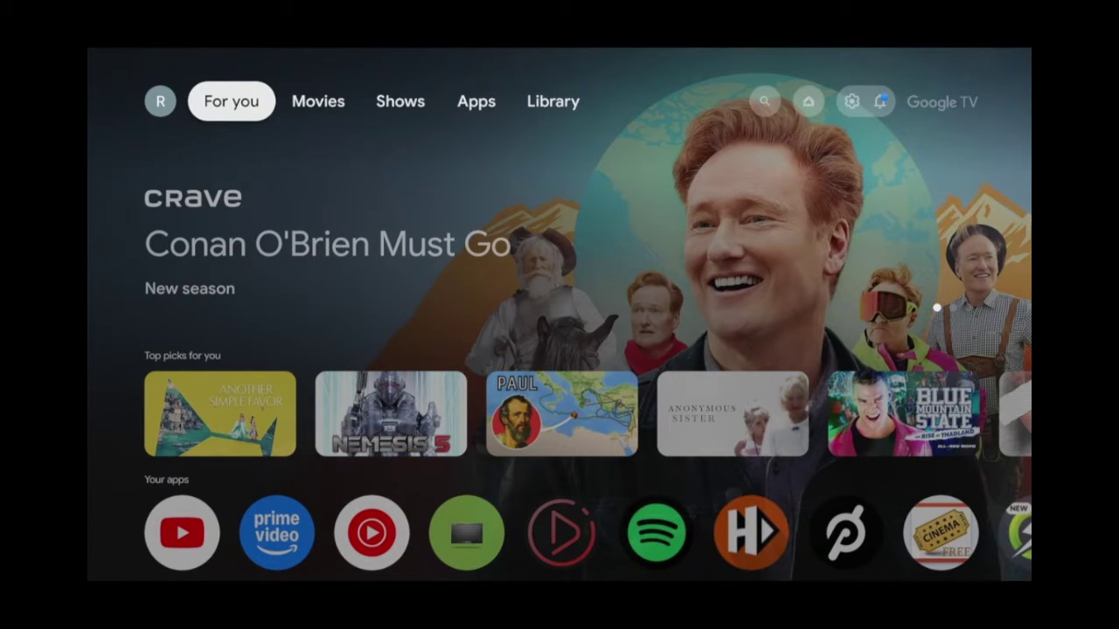
Browse the For you, Apps, Library and Search tabs, then bring up the Quick Settings panel
key(Right)
key(Right)
key(Right)
key(Down)
key(Down)
key(Down)
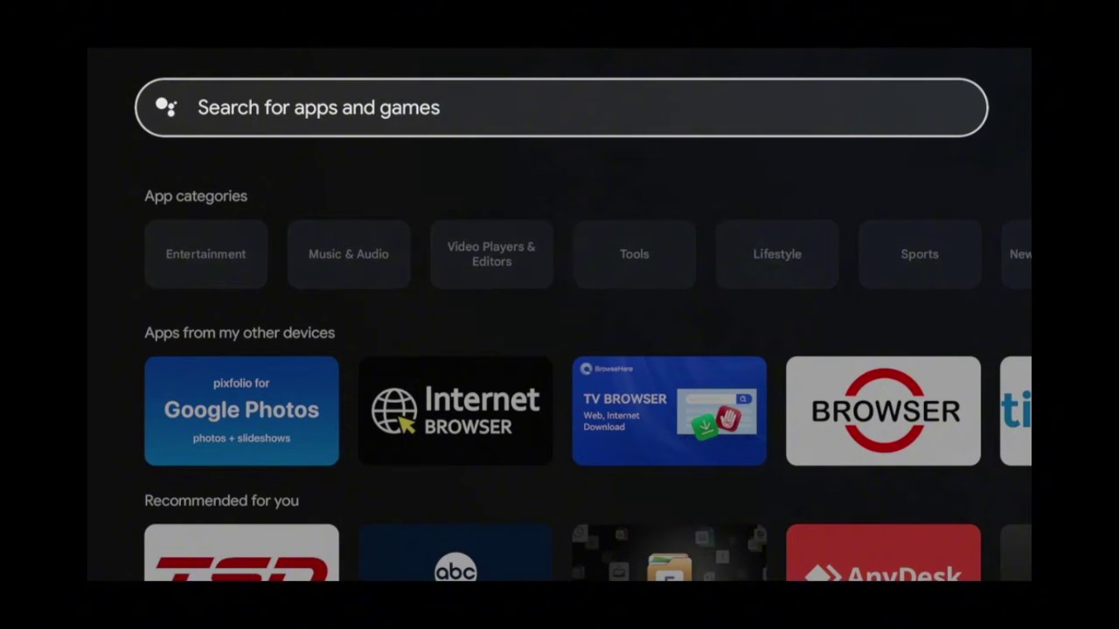
key(Escape)
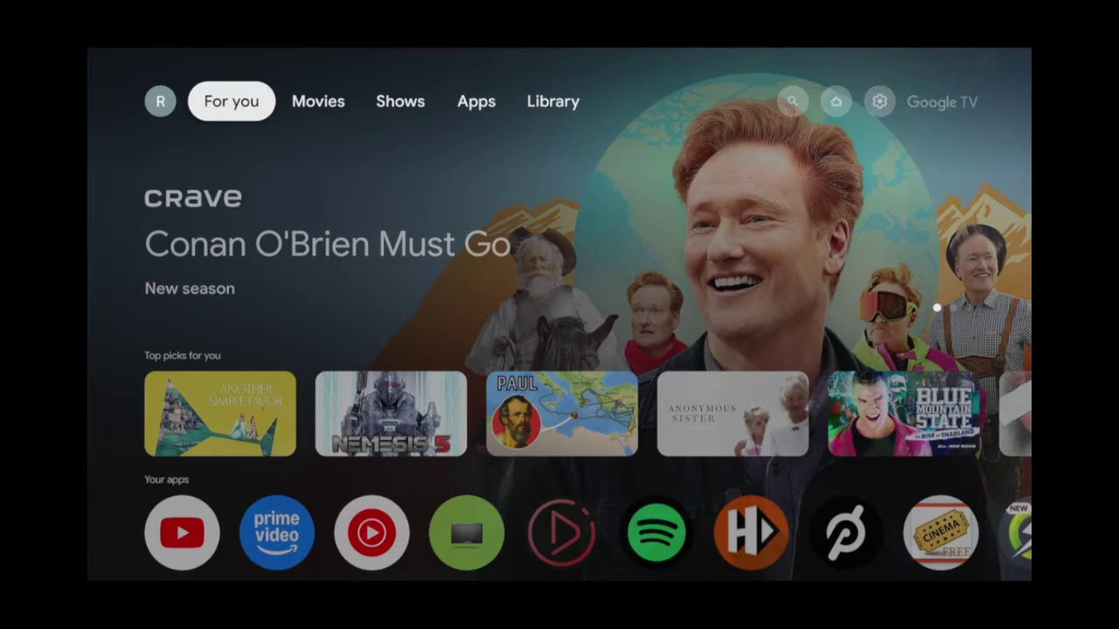
key(Right)
key(Right)
key(Right)
key(Right)
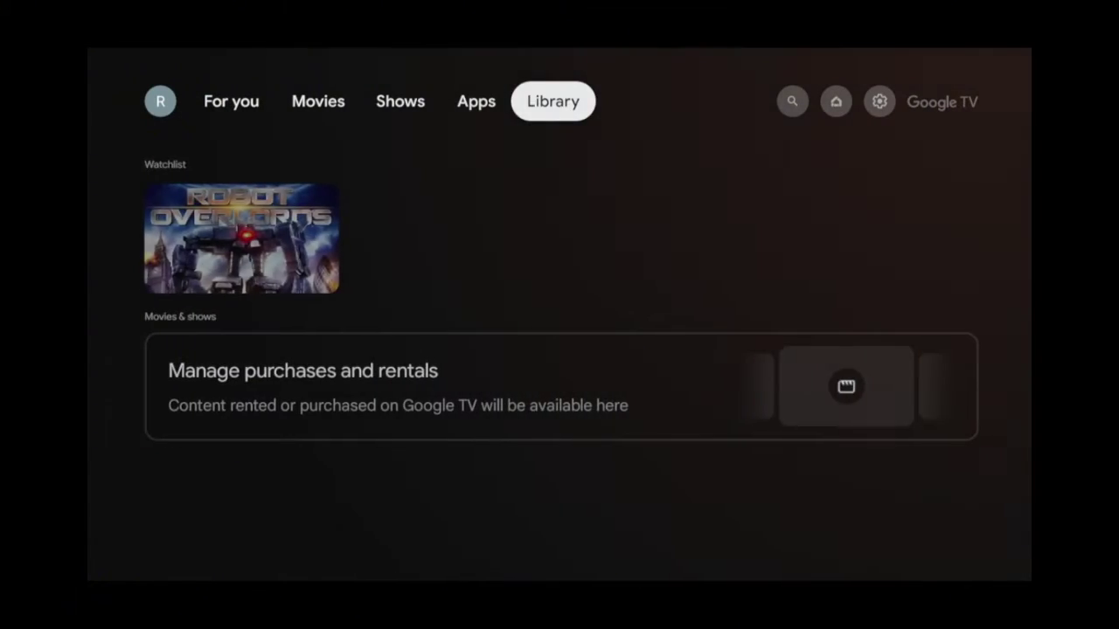
key(Right)
key(Right)
key(Return)
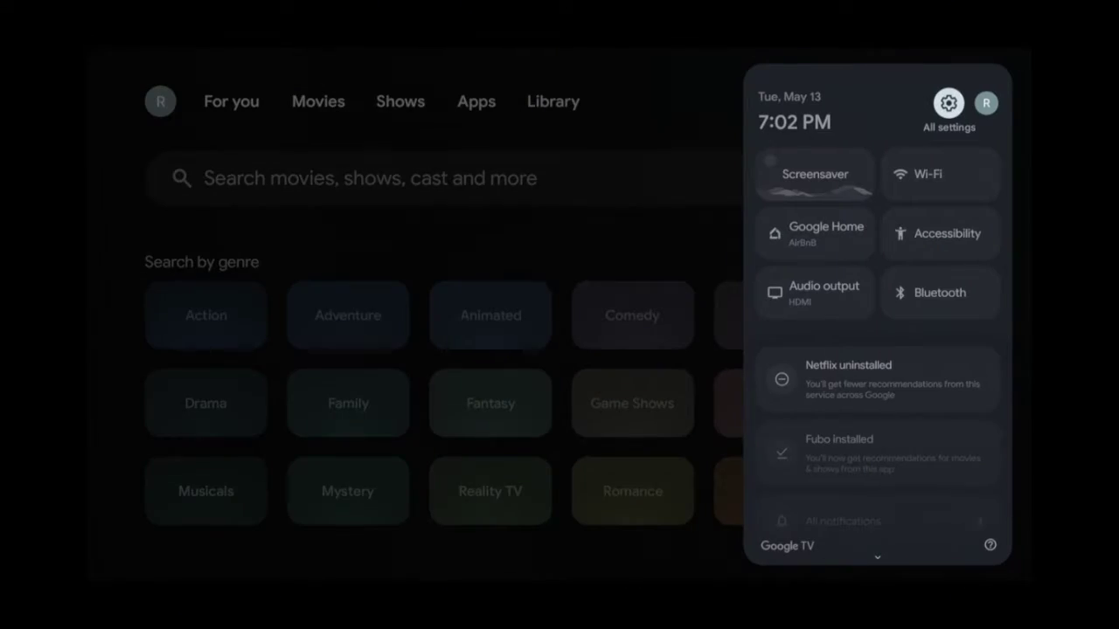
Open All settings and go into the Apps category
key(Return)
key(Down)
key(Down)
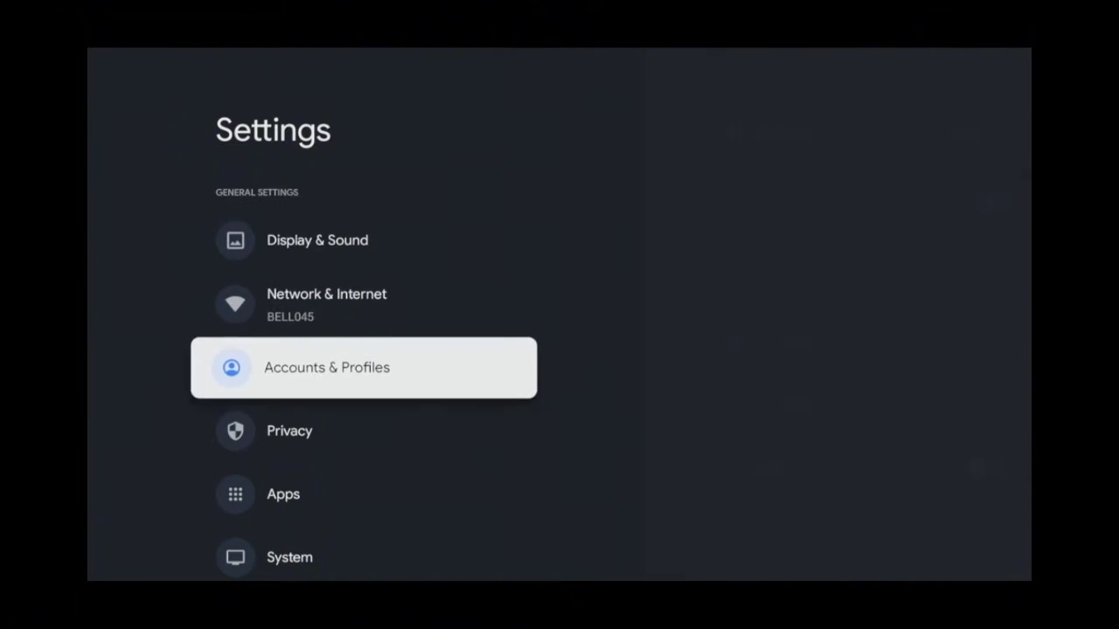
key(Down)
key(Down)
key(Return)
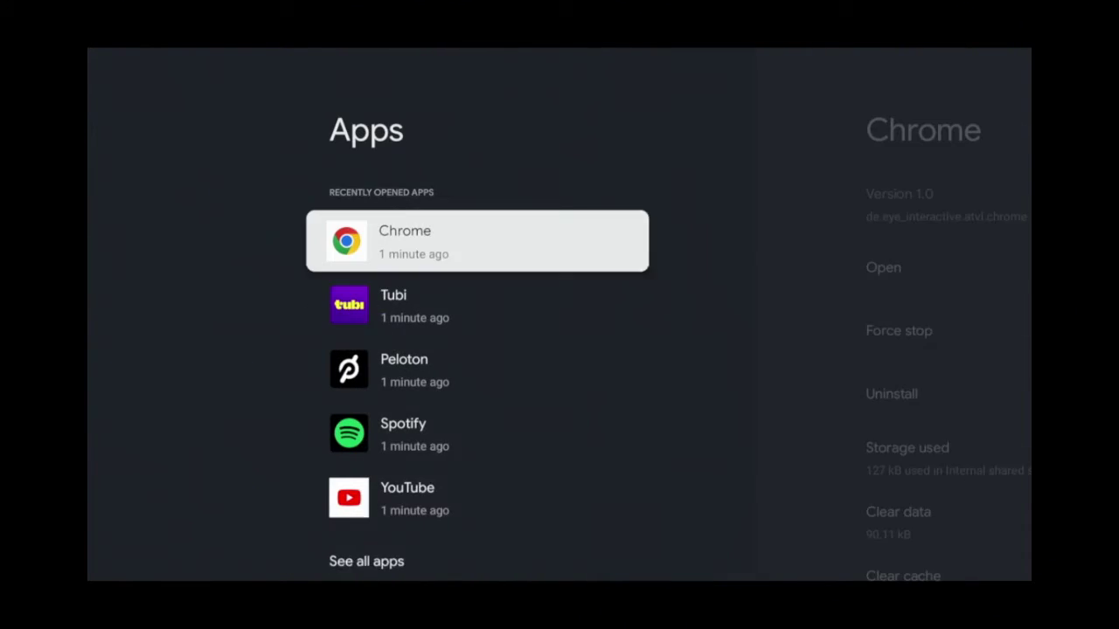
Open See all apps and scroll to the end of the installed apps list
key(Down)
key(Down)
key(Down)
key(Down)
key(Down)
key(Return)
key(Down)
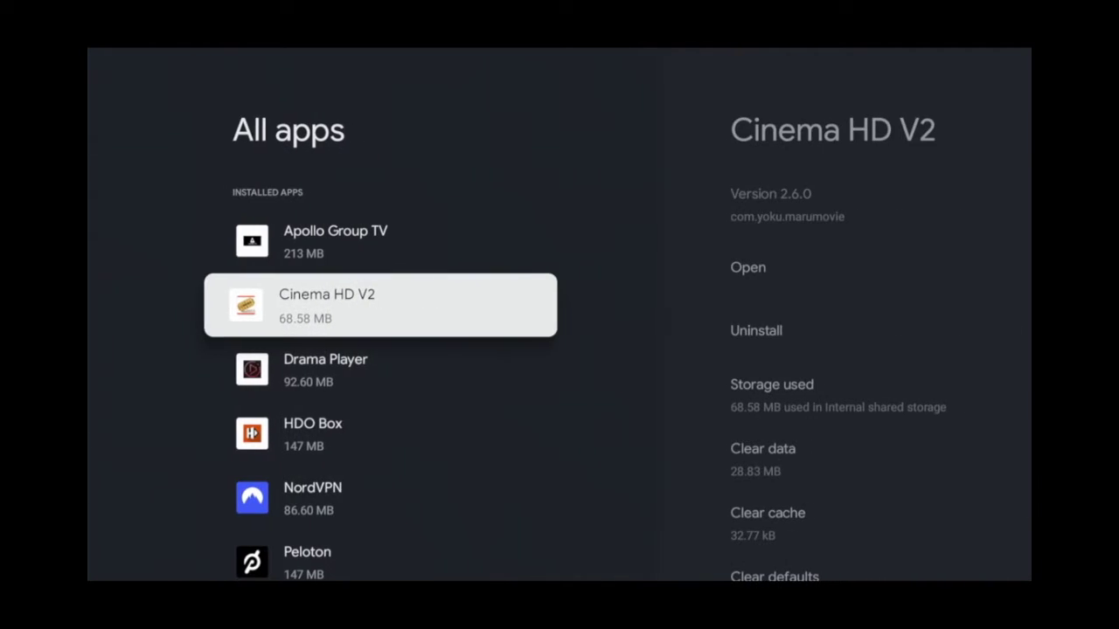
key(Down)
key(Down)
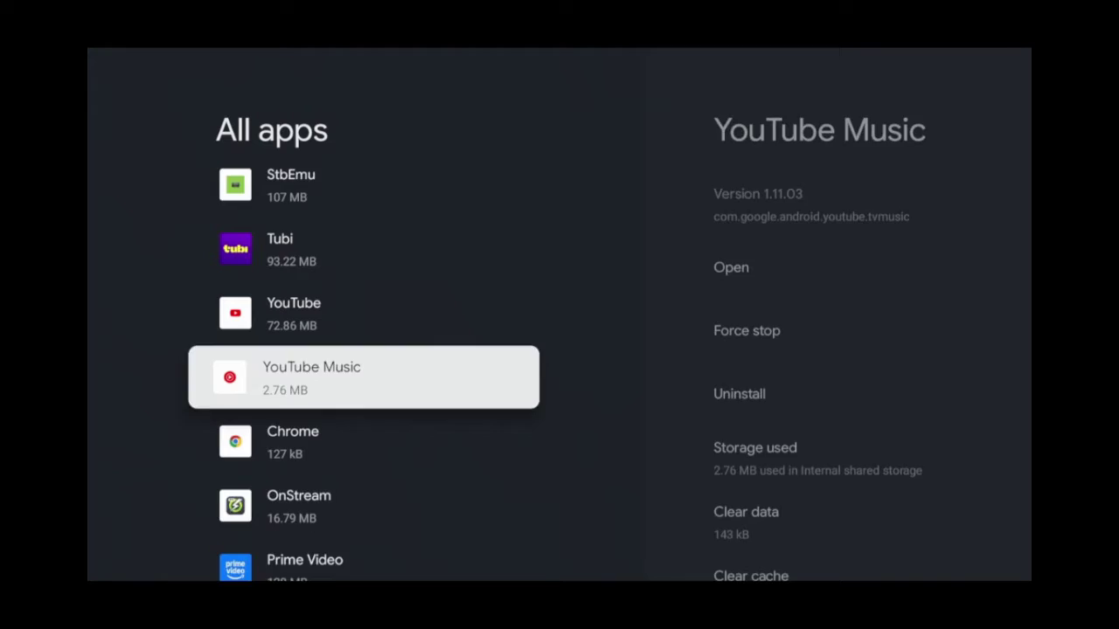
key(Down)
key(Down)
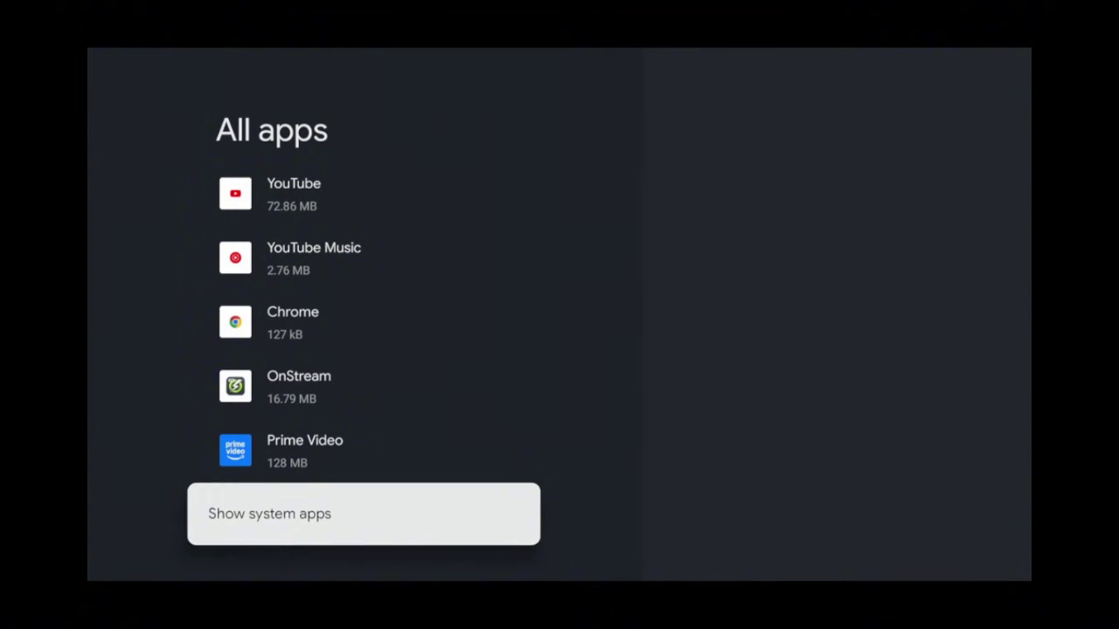
Show system apps, scroll past Google Play services and open Google Play Store's app info
key(Return)
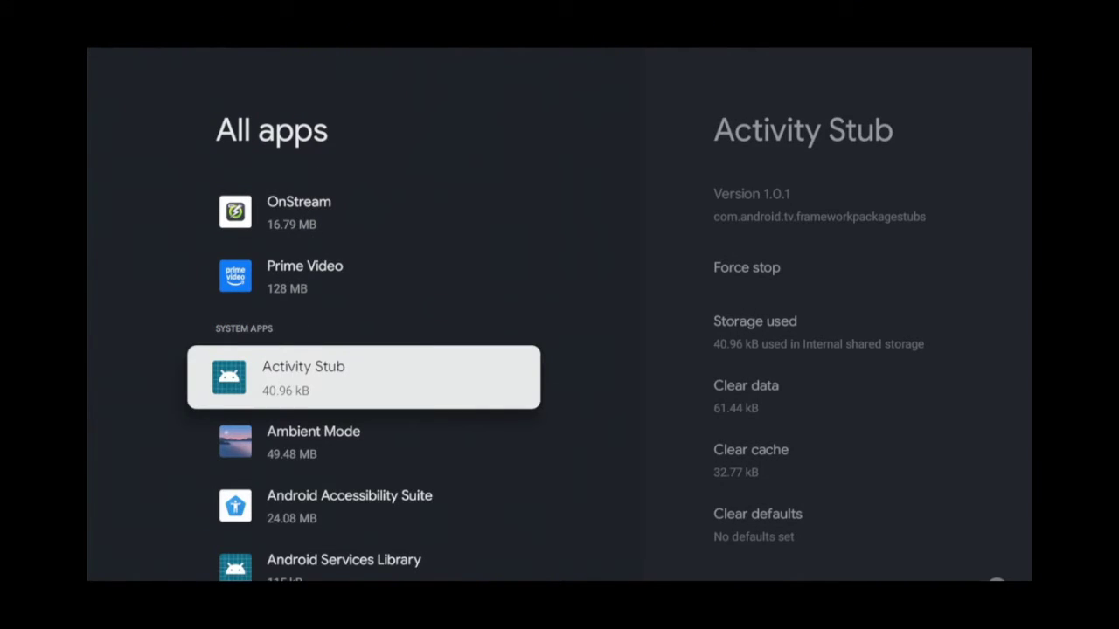
key(Down)
key(Down)
key(Down)
key(Down)
key(Down)
key(Down)
key(Down)
key(Down)
key(Down)
key(Down)
key(Down)
key(Down)
key(Down)
key(Down)
key(Down)
key(Down)
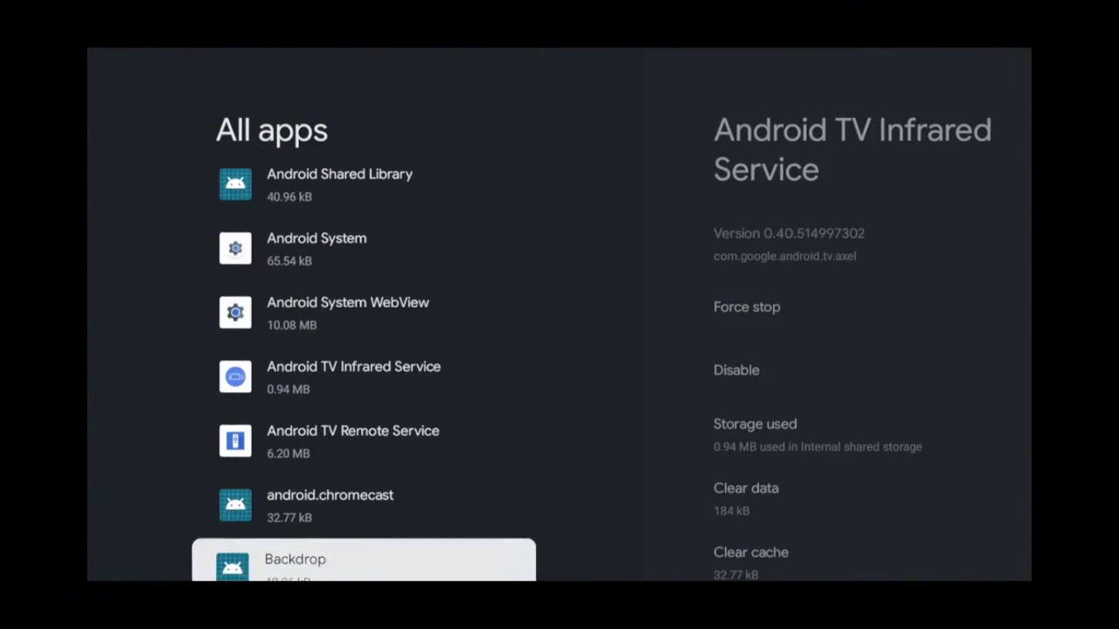
key(Down)
key(Down)
key(Down)
key(Down)
key(Down)
key(Down)
key(Down)
key(Down)
key(Down)
key(Down)
key(Down)
key(Down)
key(Down)
key(Down)
key(Down)
key(Down)
key(Down)
key(Down)
key(Down)
key(Down)
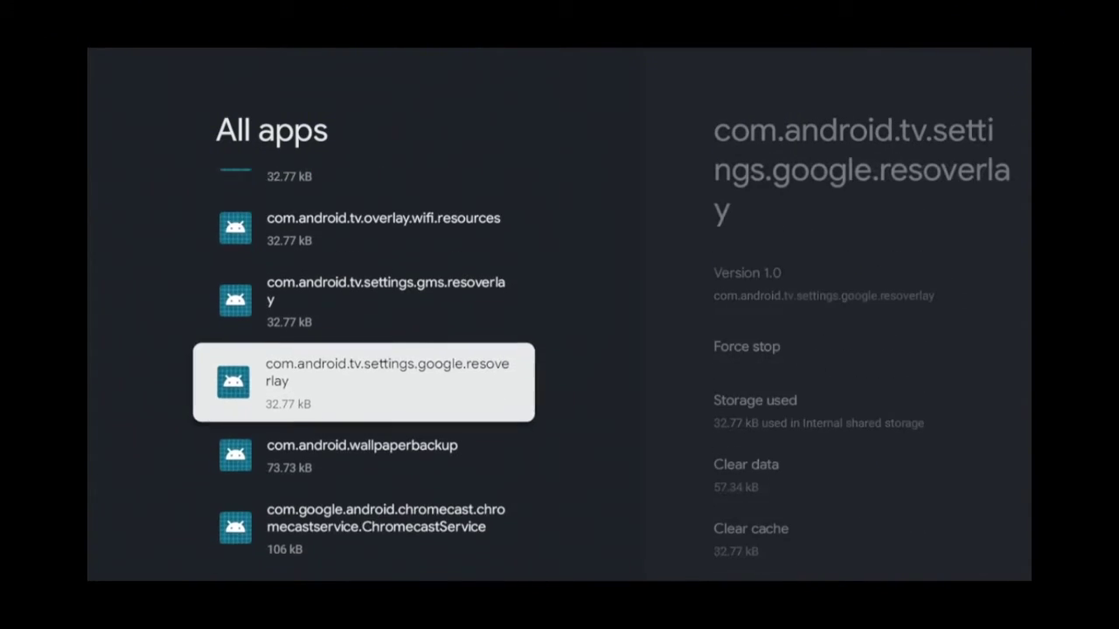
key(Down)
key(Down)
key(Down)
key(Down)
key(Down)
key(Down)
key(Down)
key(Down)
key(Down)
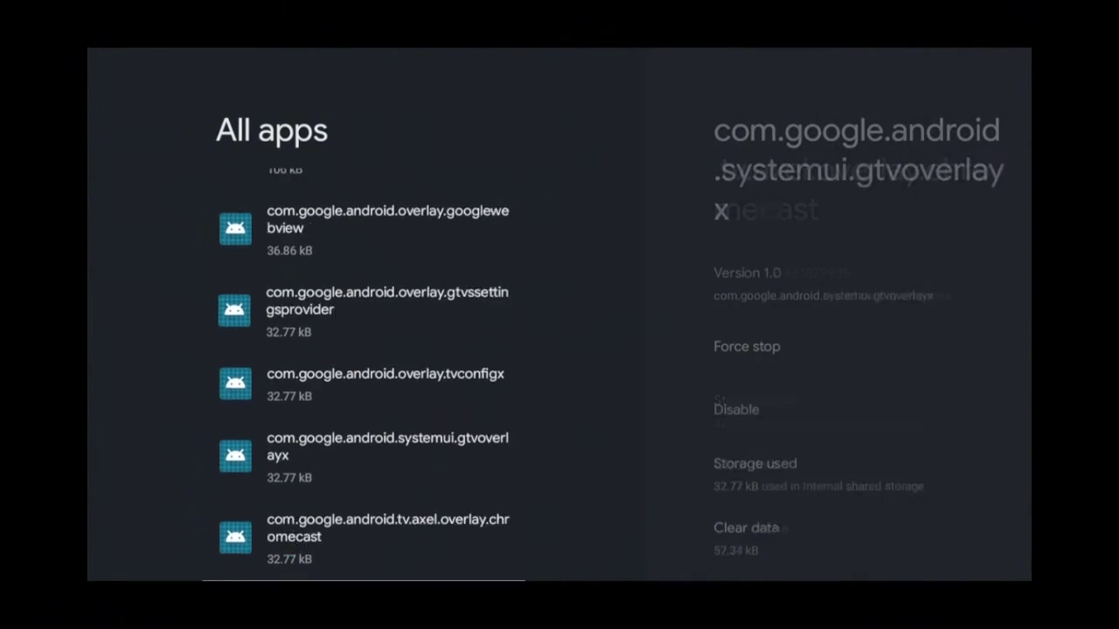
key(Down)
key(Down)
key(Down)
key(Down)
key(Down)
key(Down)
key(Down)
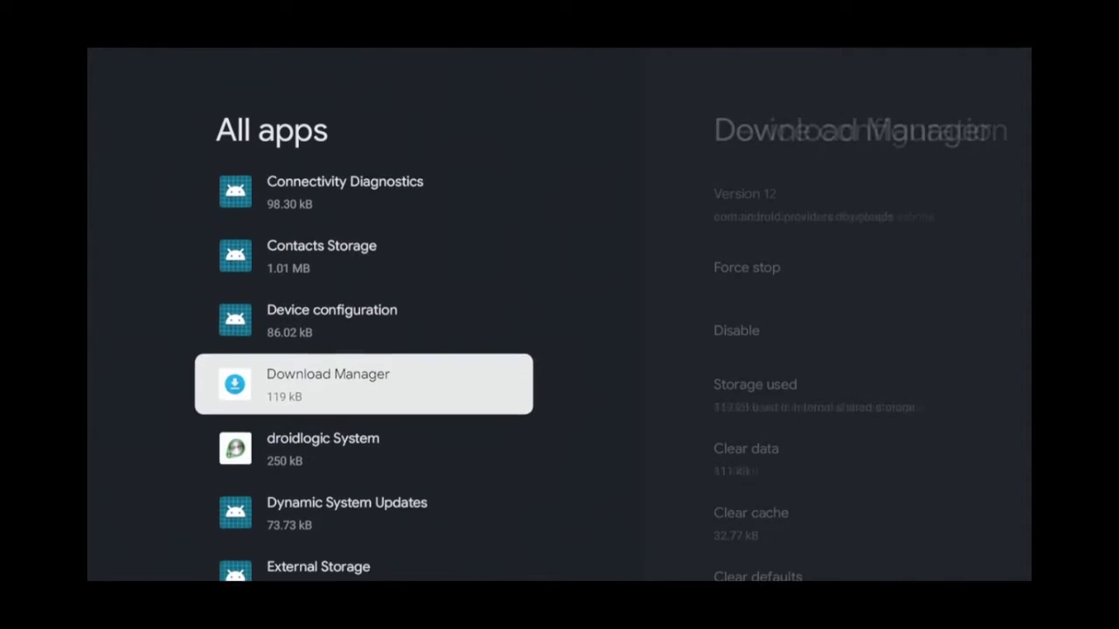
key(Down)
key(Down)
key(Down)
key(Down)
key(Down)
key(Down)
key(Down)
key(Down)
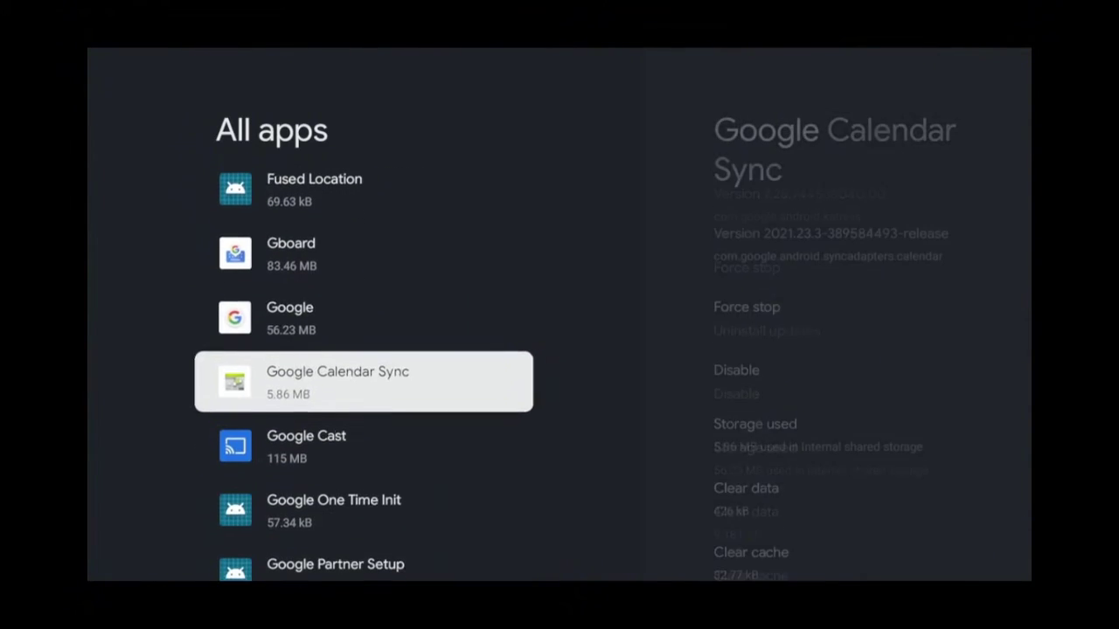
key(Down)
key(Down)
key(Down)
key(Down)
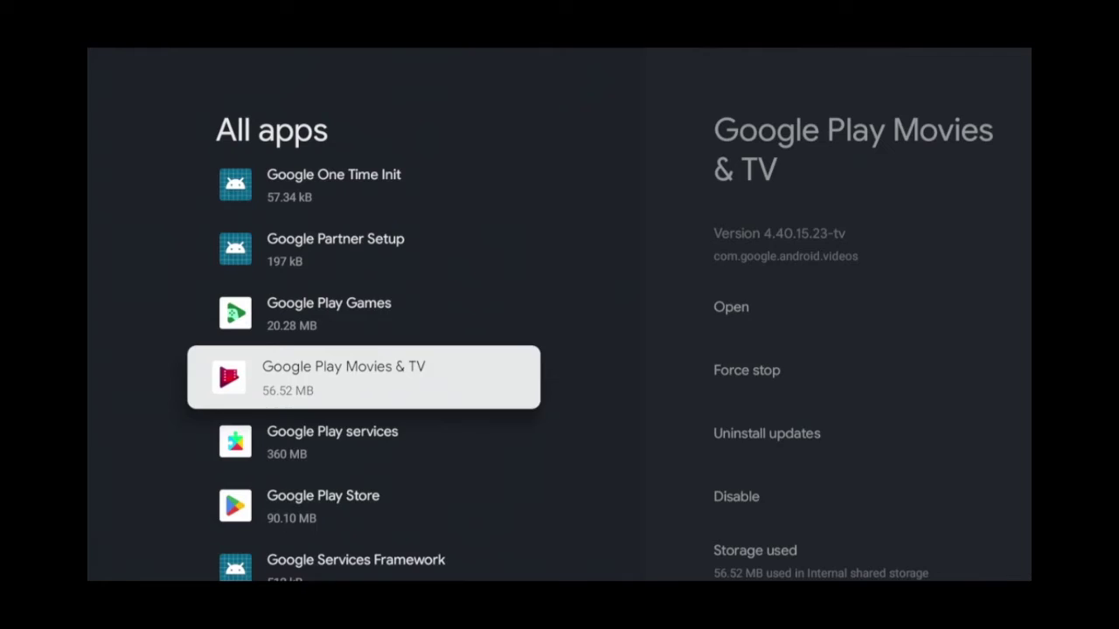
key(Down)
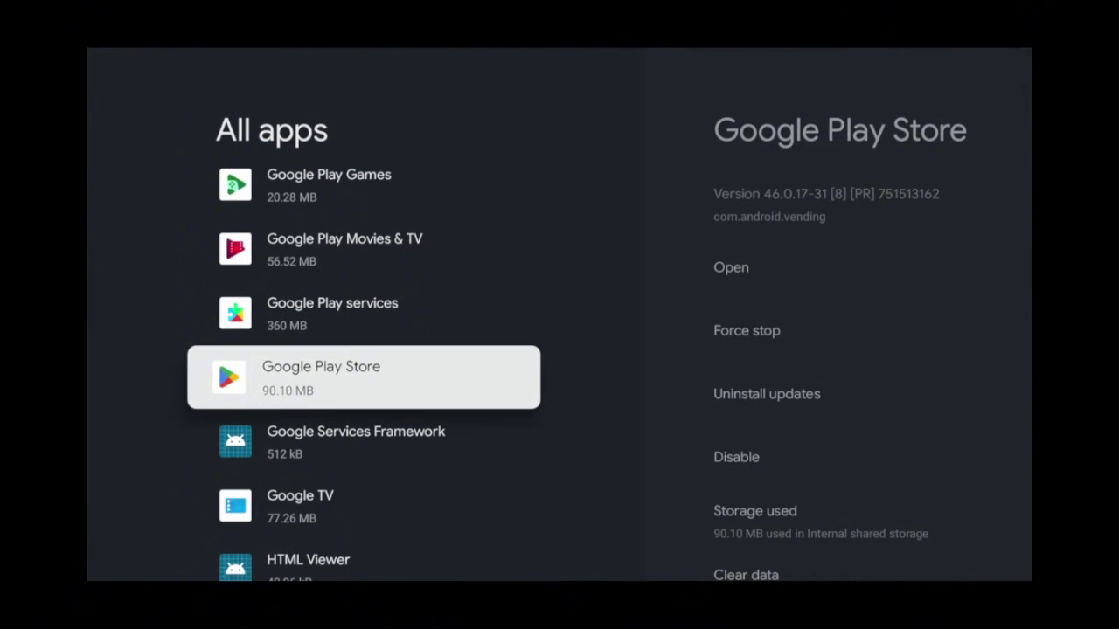
key(Return)
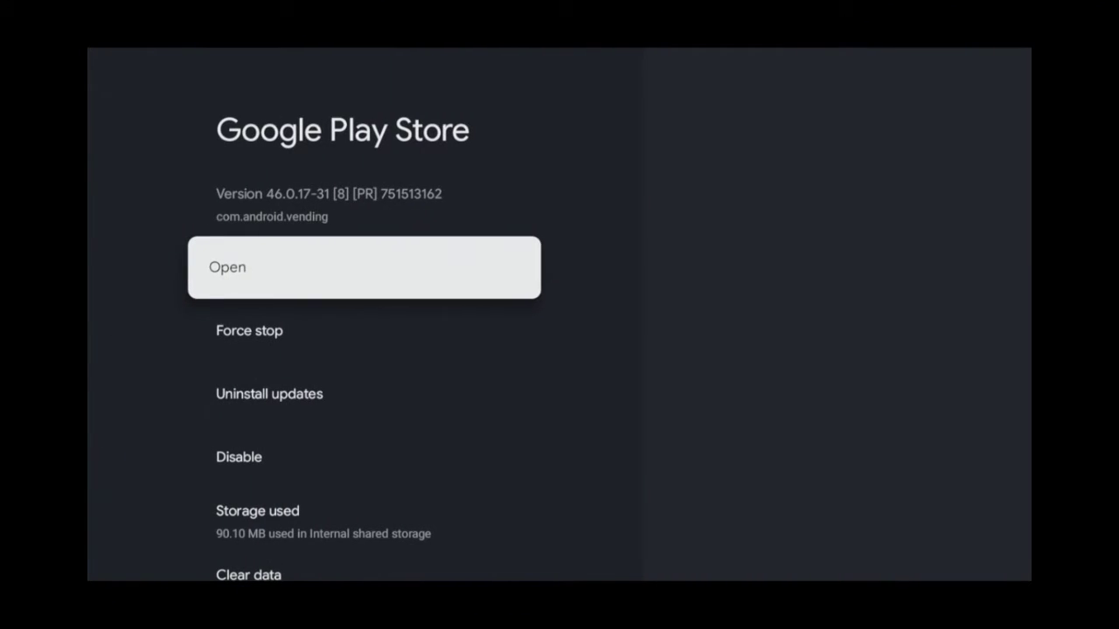
Open the Play Store and browse its Recommended for you and Movie night rows
key(Return)
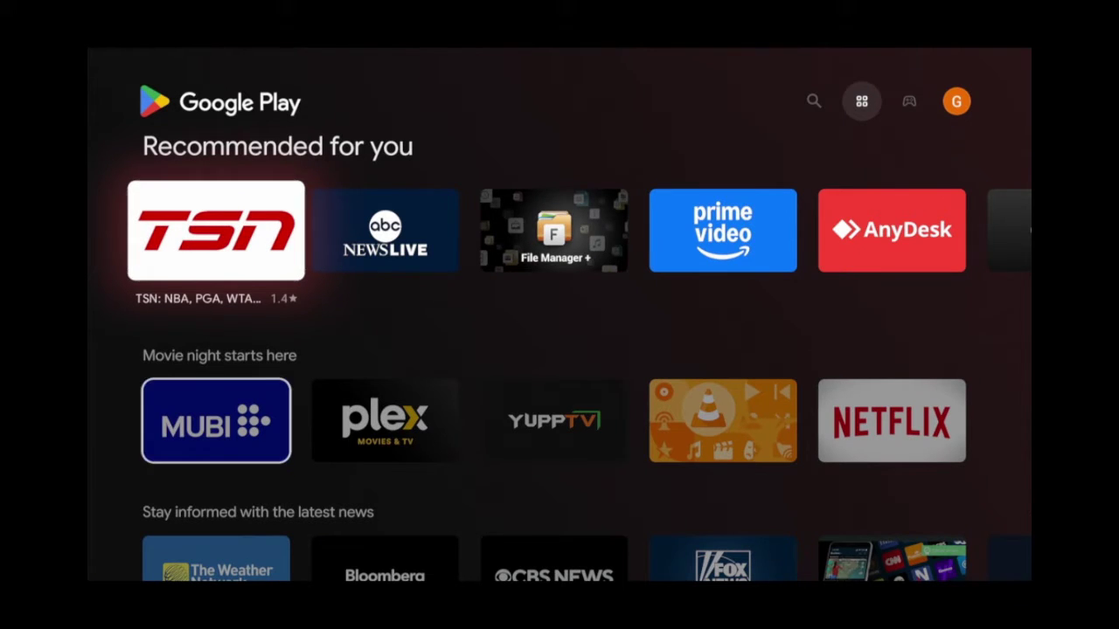
key(Down)
key(Down)
key(Down)
key(Down)
key(Down)
key(Down)
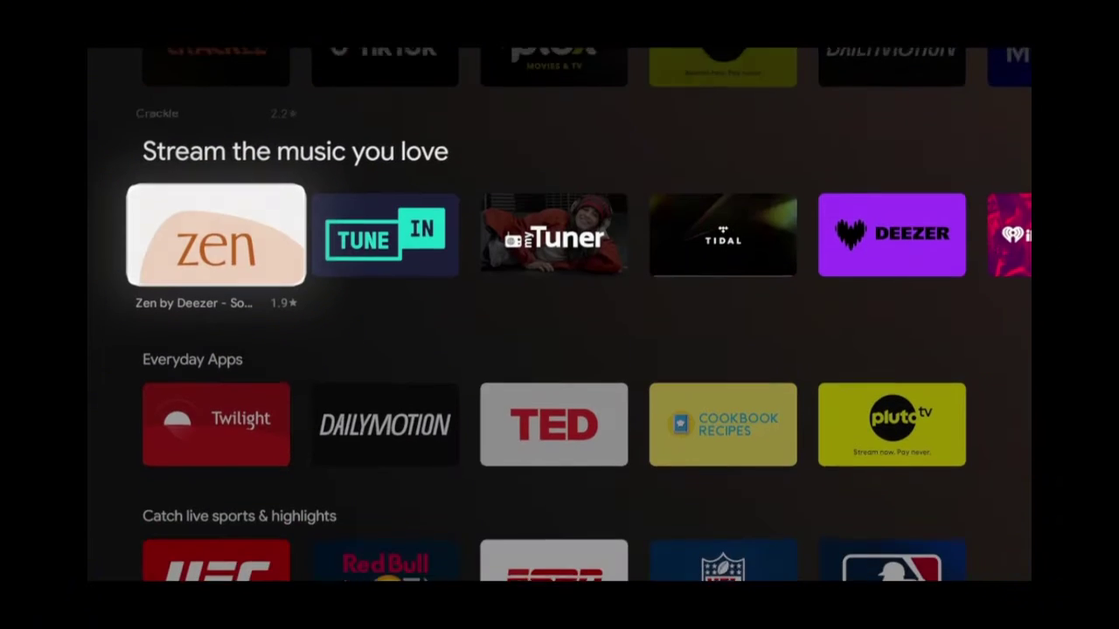
key(Down)
key(Up)
key(Up)
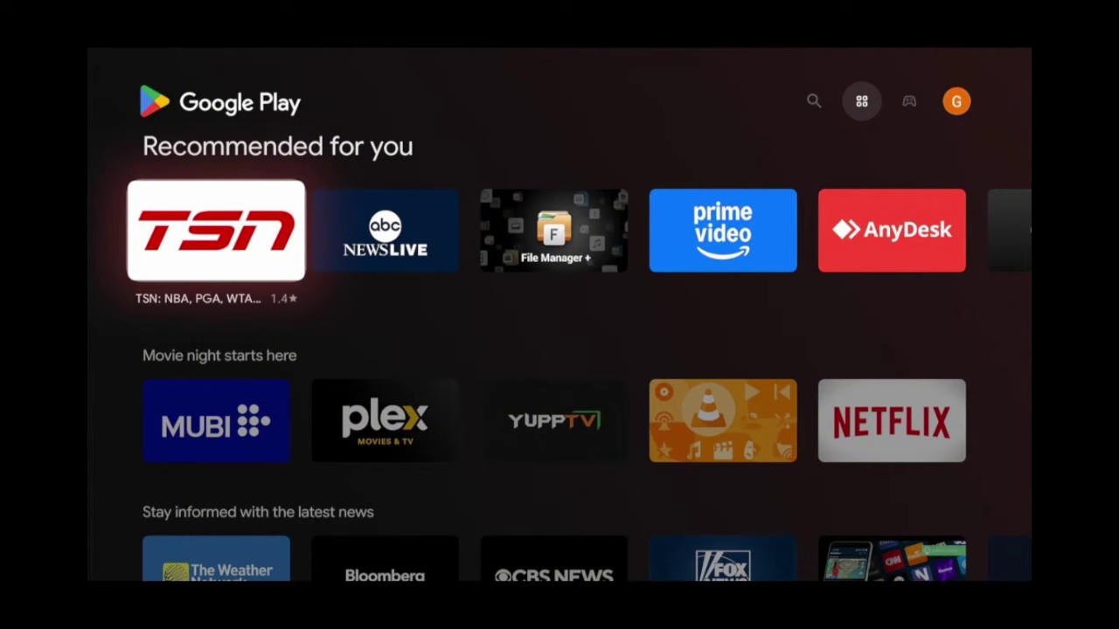
Back out of the Play Store to Settings and open System > About
key(Up)
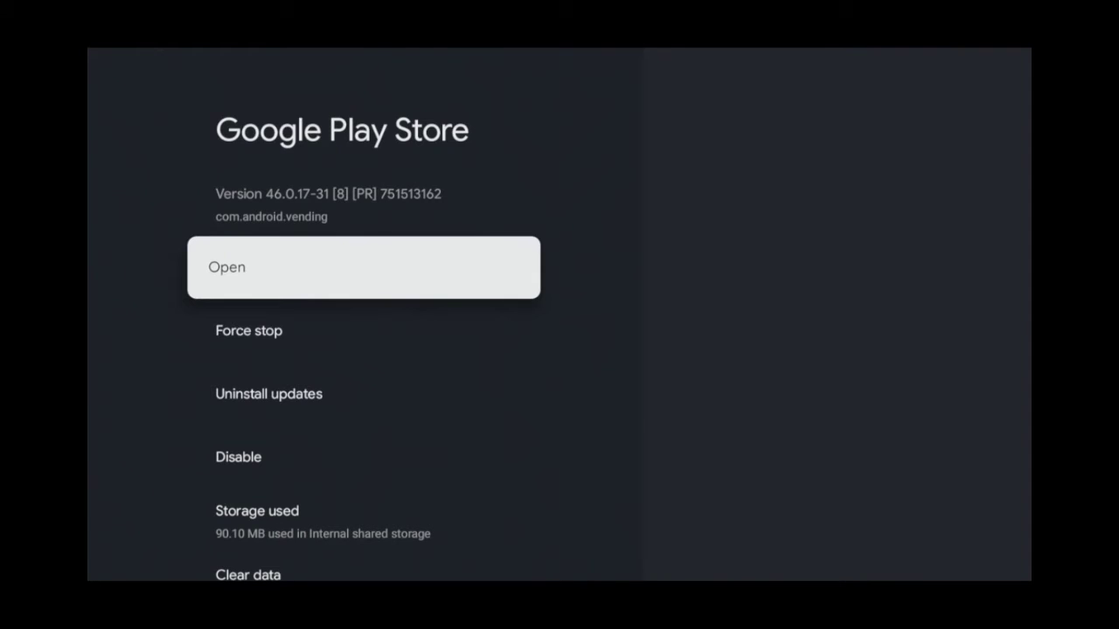
key(Left)
key(Left)
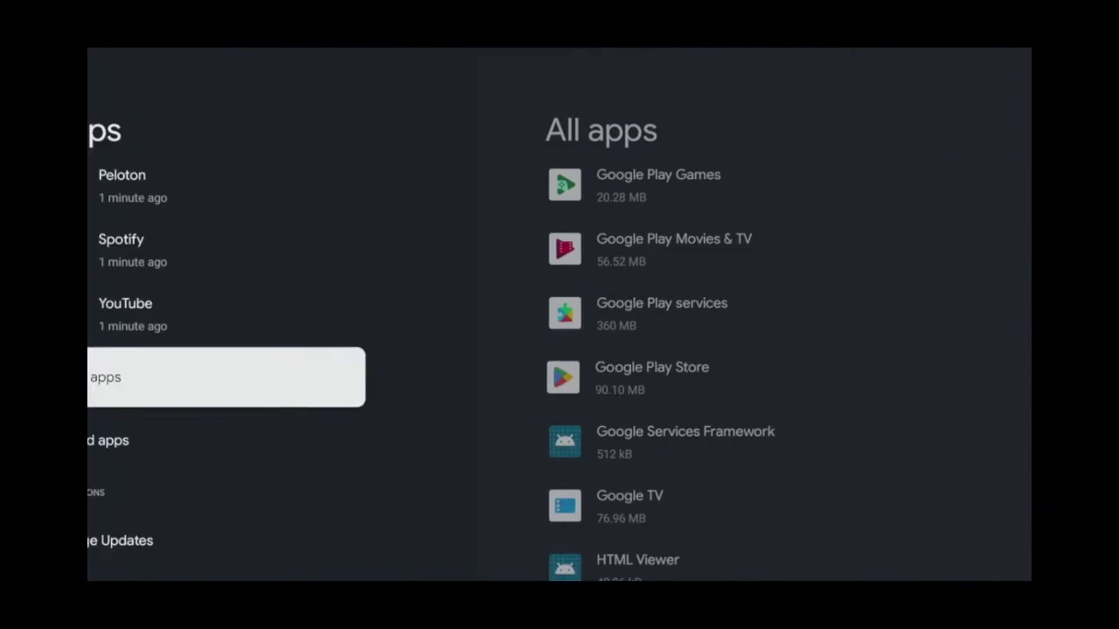
key(Left)
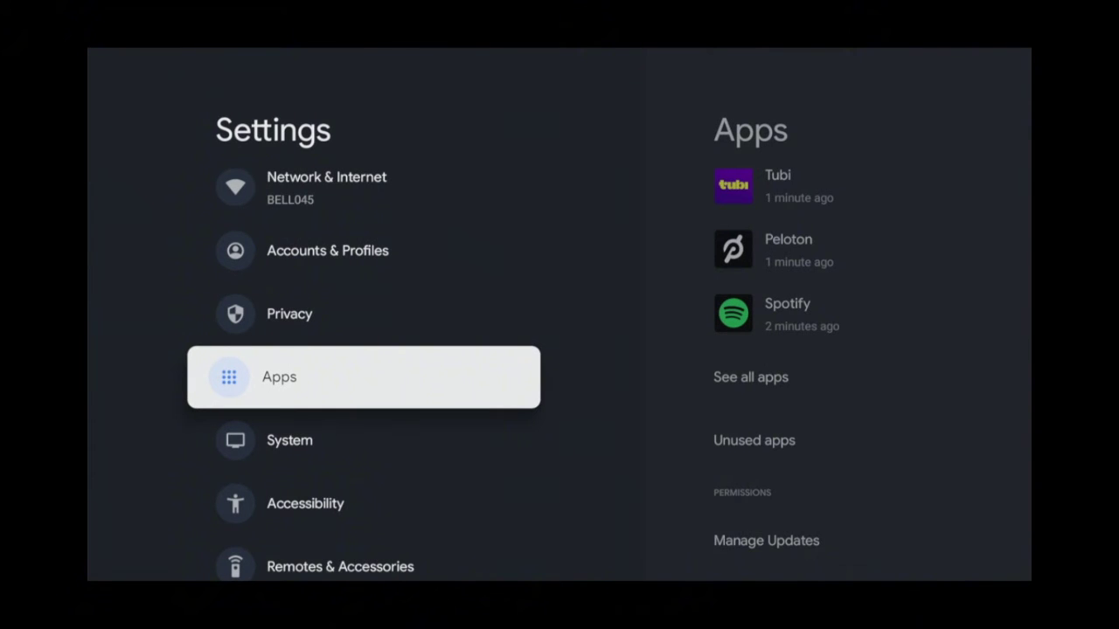
key(Down)
key(Right)
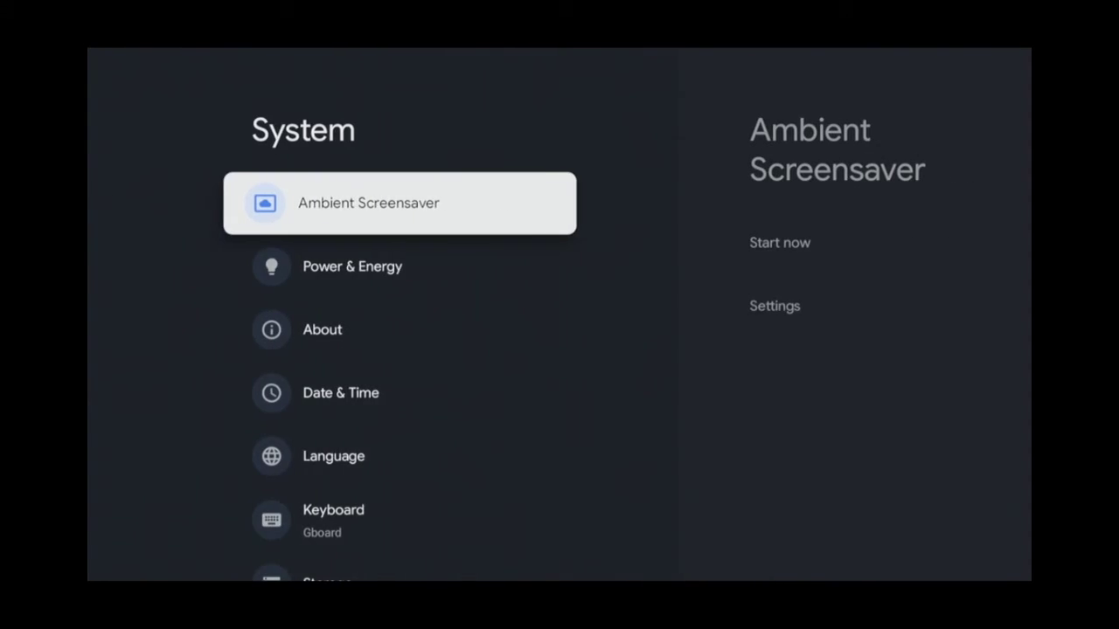
key(Down)
key(Down)
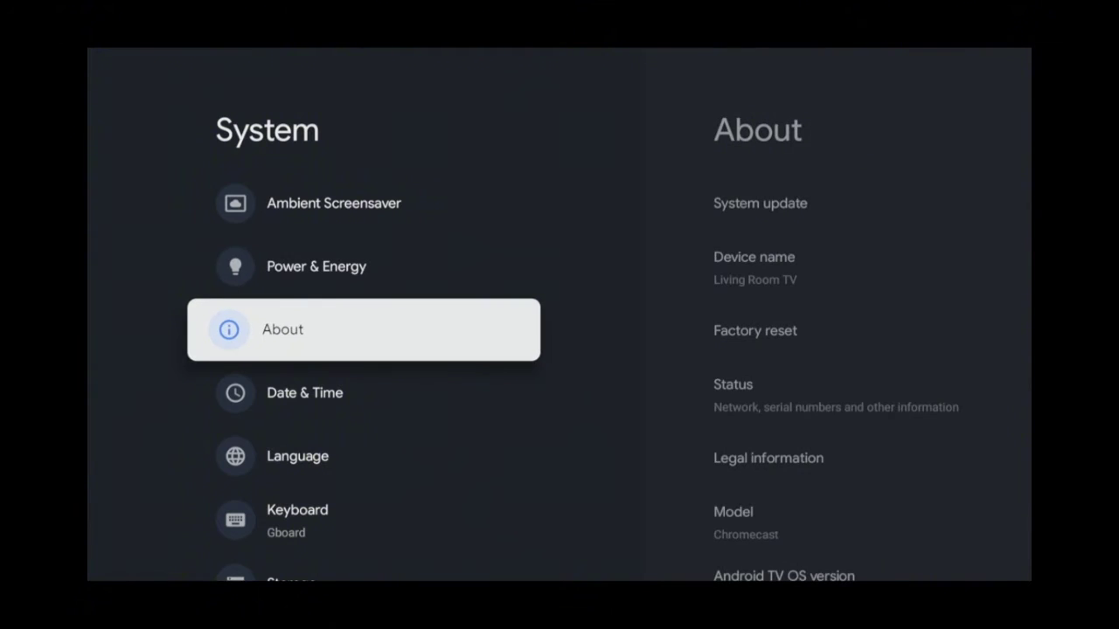
key(Right)
Press Android TV OS build repeatedly to count down toward developer mode
key(Down)
key(Down)
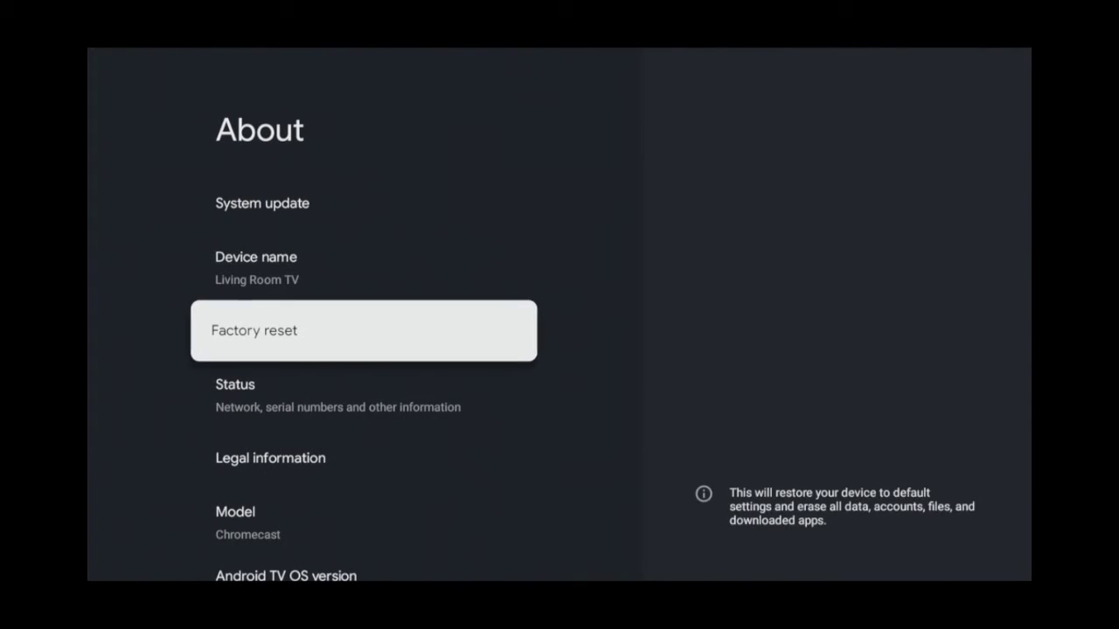
key(Down)
key(Down)
key(Down)
key(Down)
key(Down)
key(Down)
key(Down)
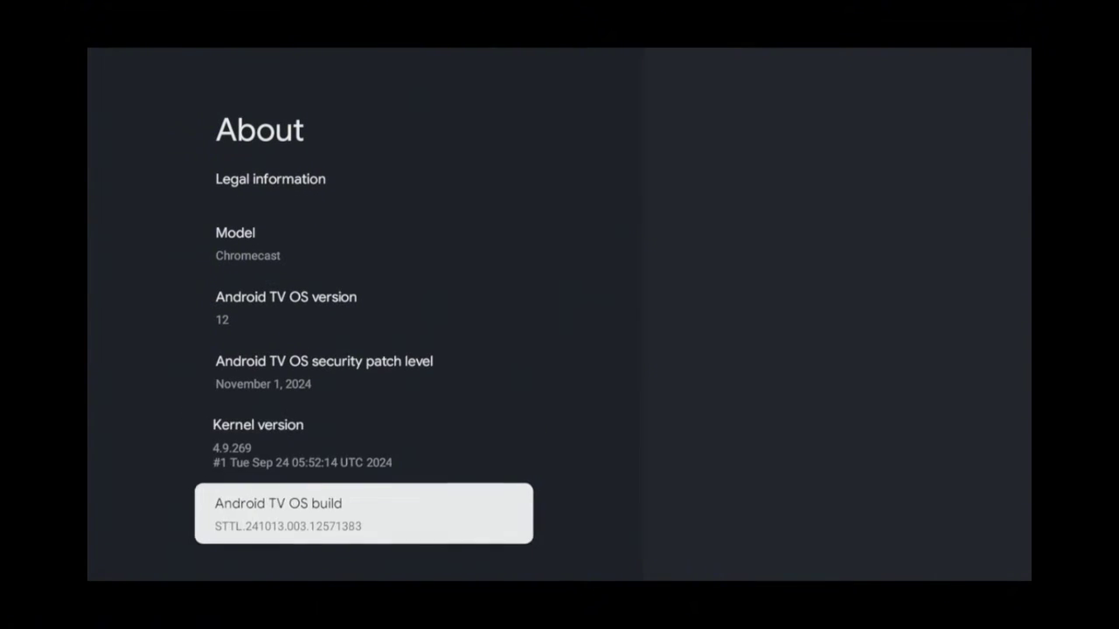
key(Return)
key(Return)
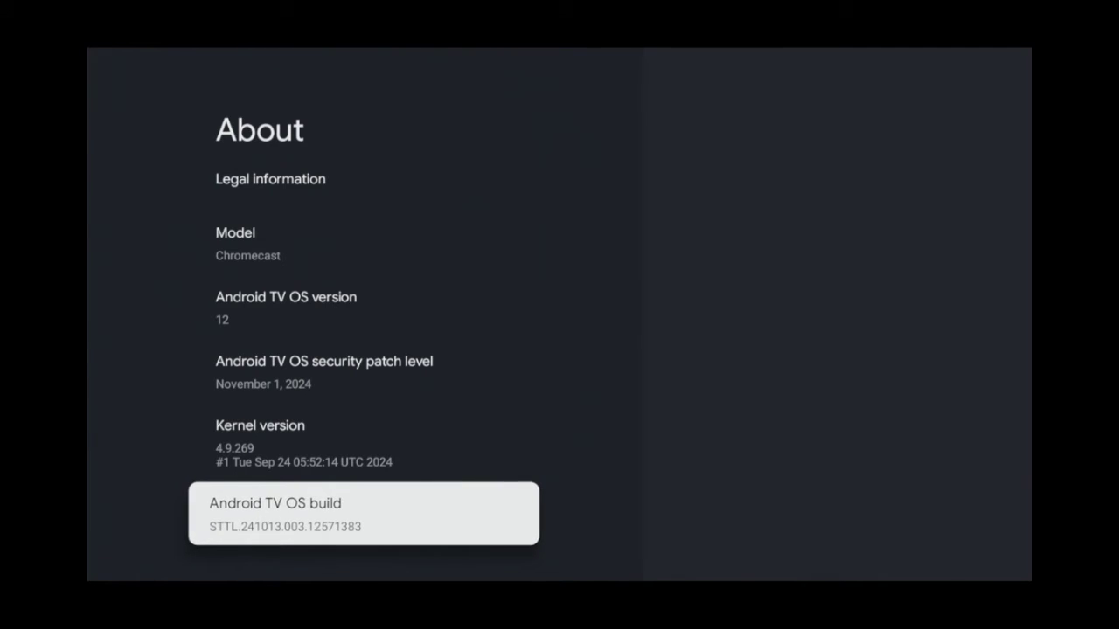
key(Return)
key(Return)
key(Return)
key(Return)
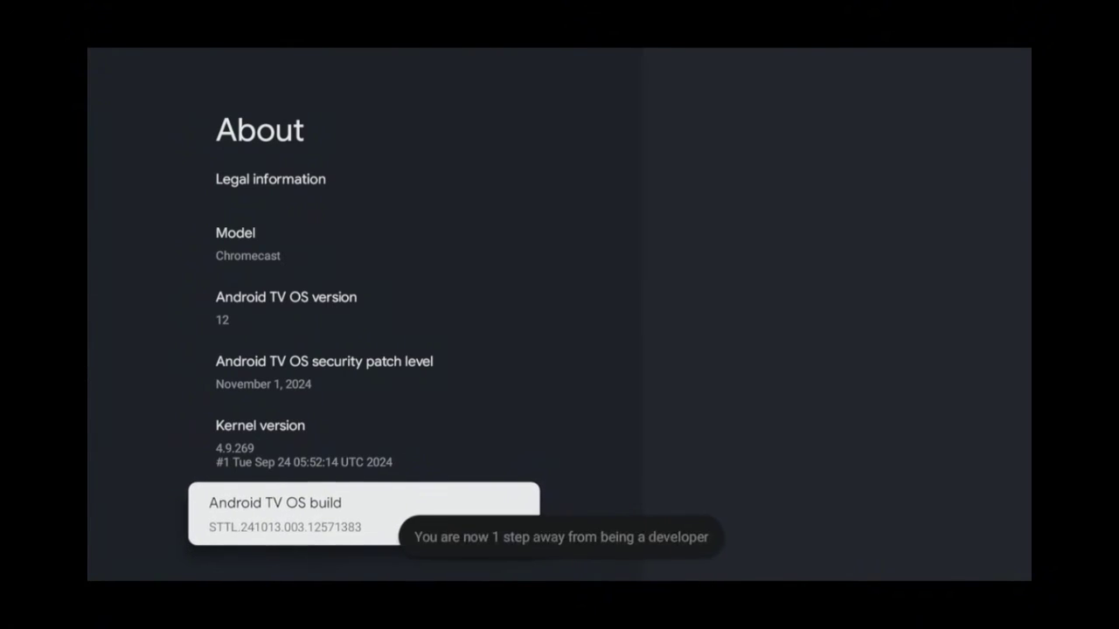
key(Return)
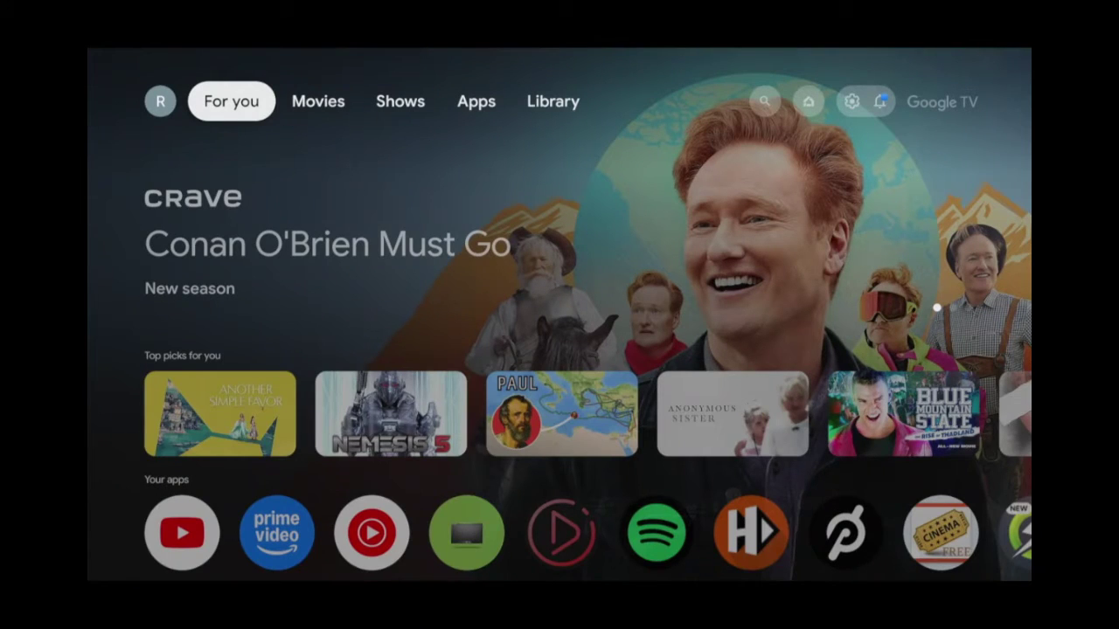
Voice-search Downloader from the Apps tab and install Downloader by AFTVnews
key(Right)
key(Right)
key(Right)
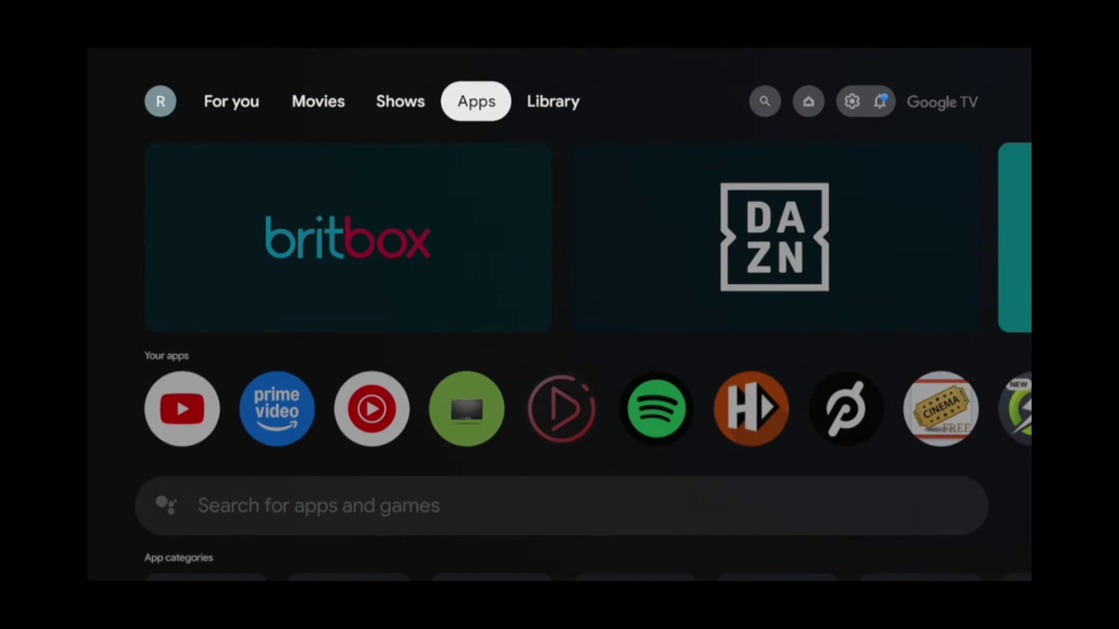
key(Down)
key(Down)
key(Down)
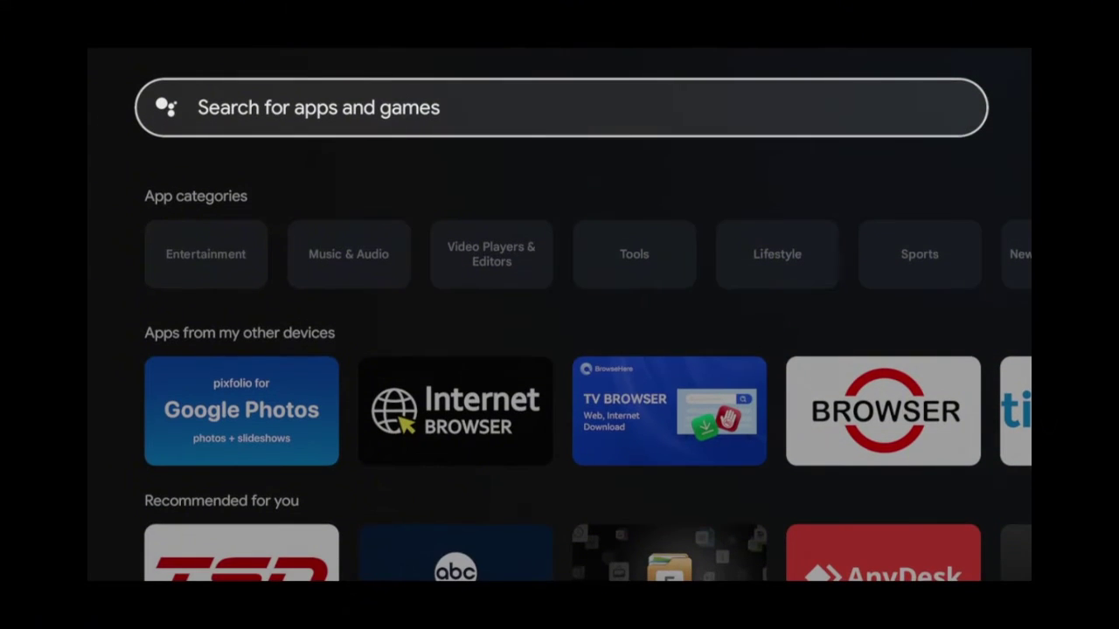
key(Return)
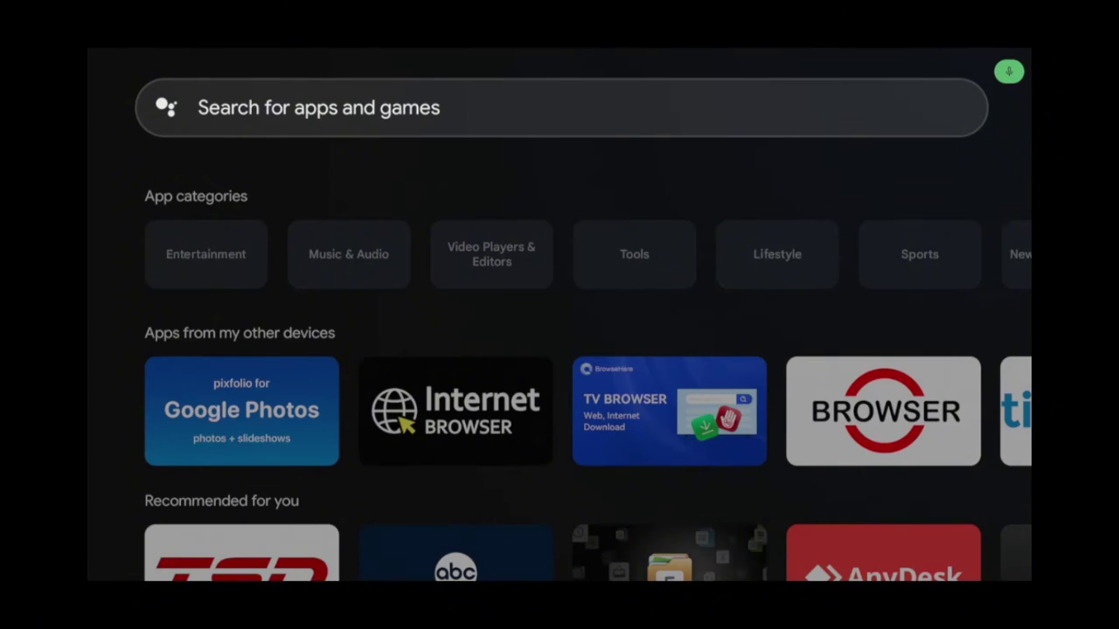
key(Return)
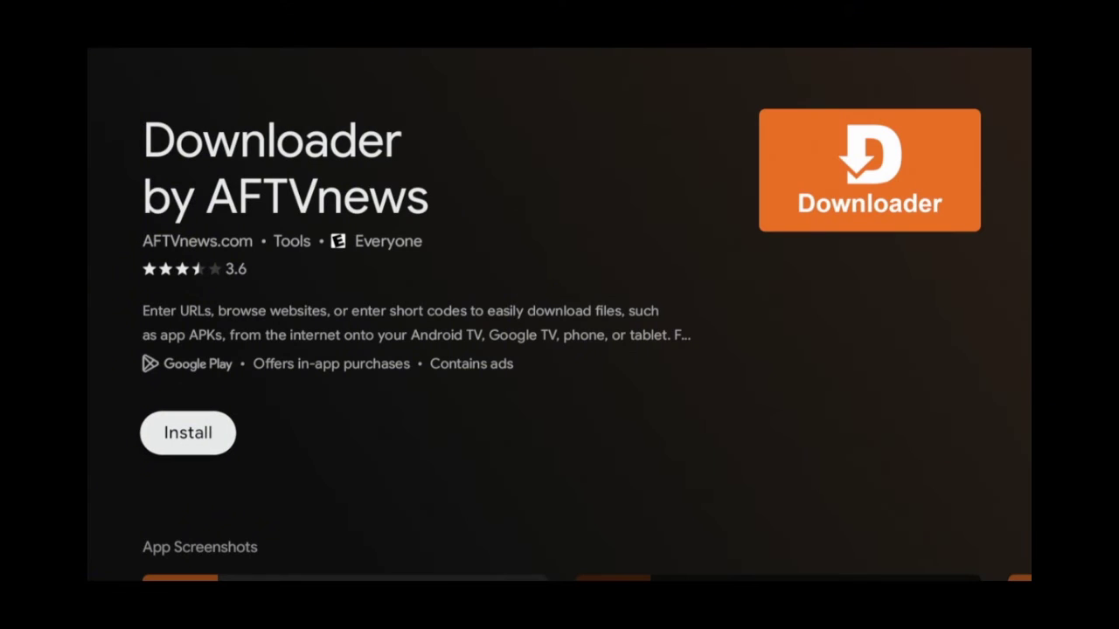
key(Return)
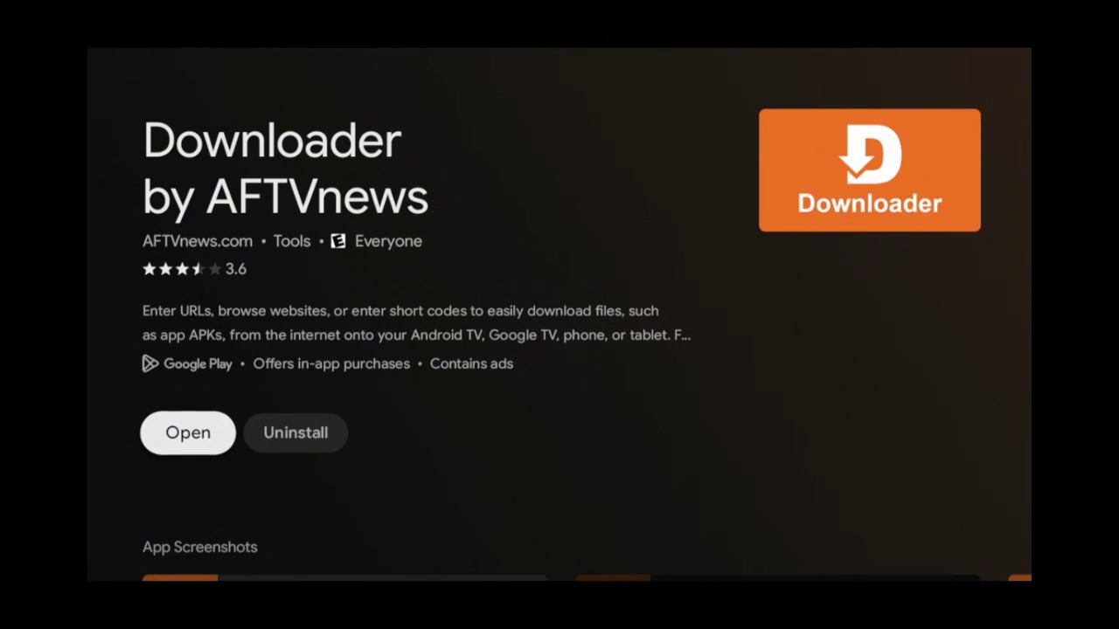
Open Downloader, dismiss the welcome dialog and select the URL/short code field
key(Return)
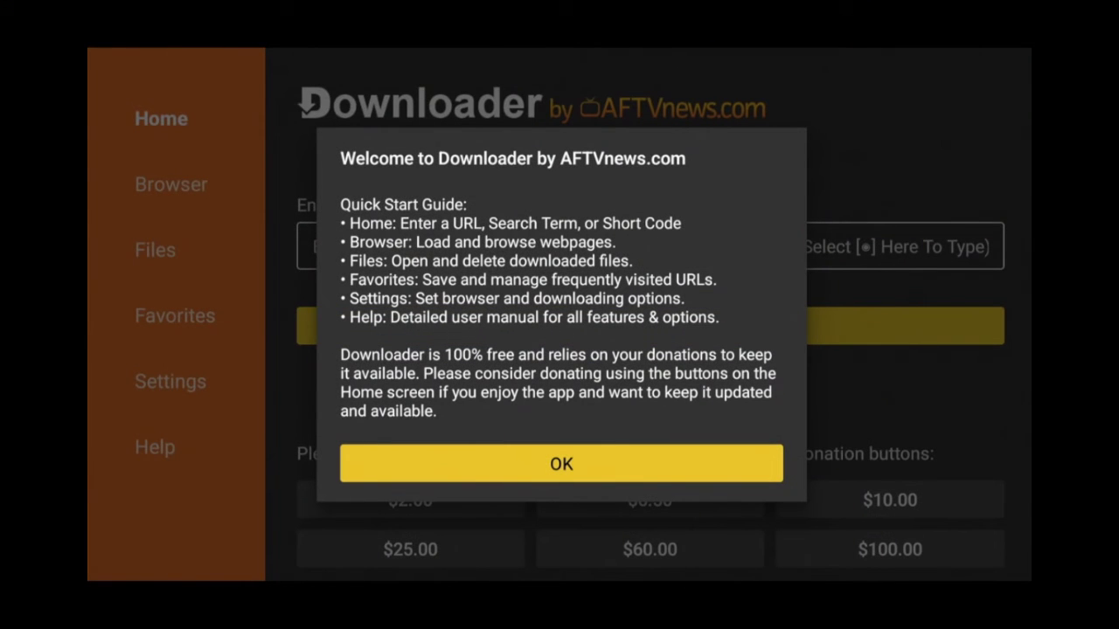
key(Return)
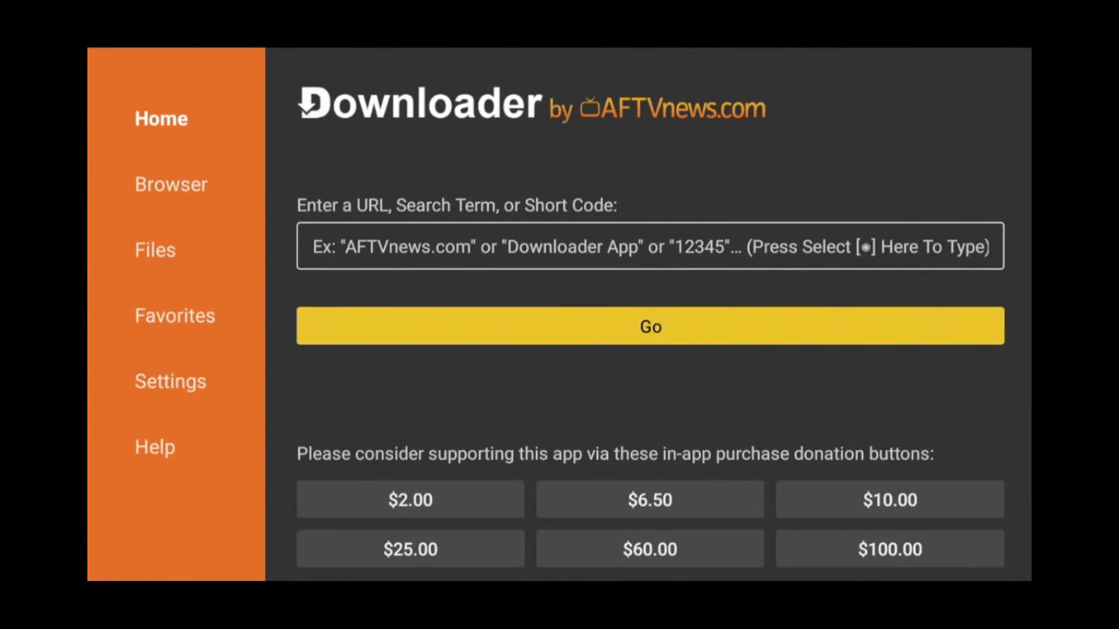
key(Up)
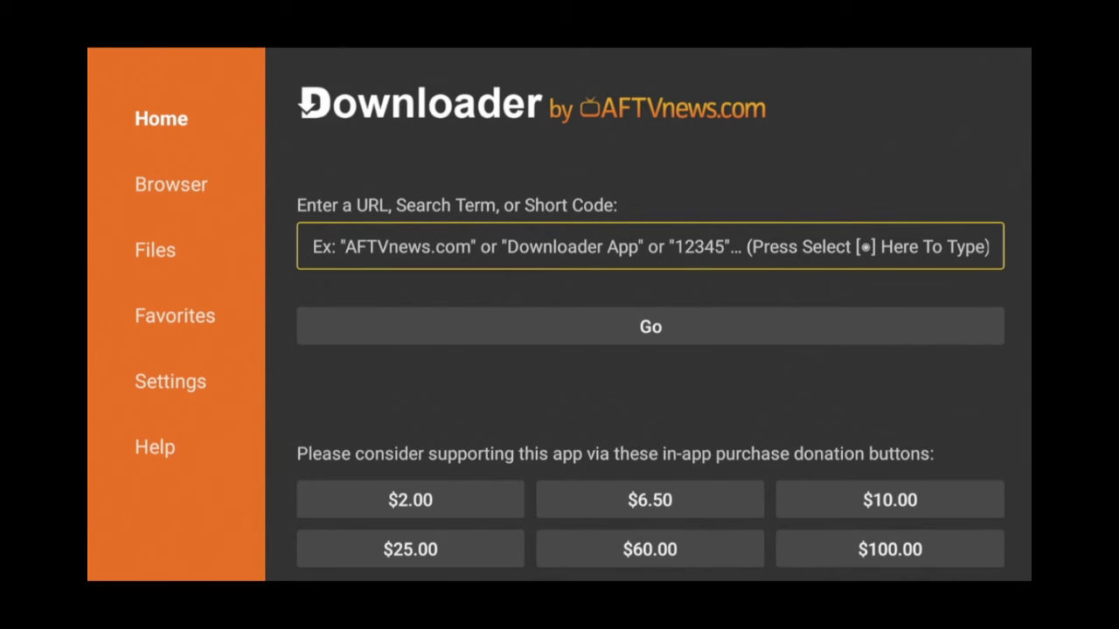
key(Return)
Enter short code 112918 on the on-screen keyboard and submit it
key(Return)
key(Return)
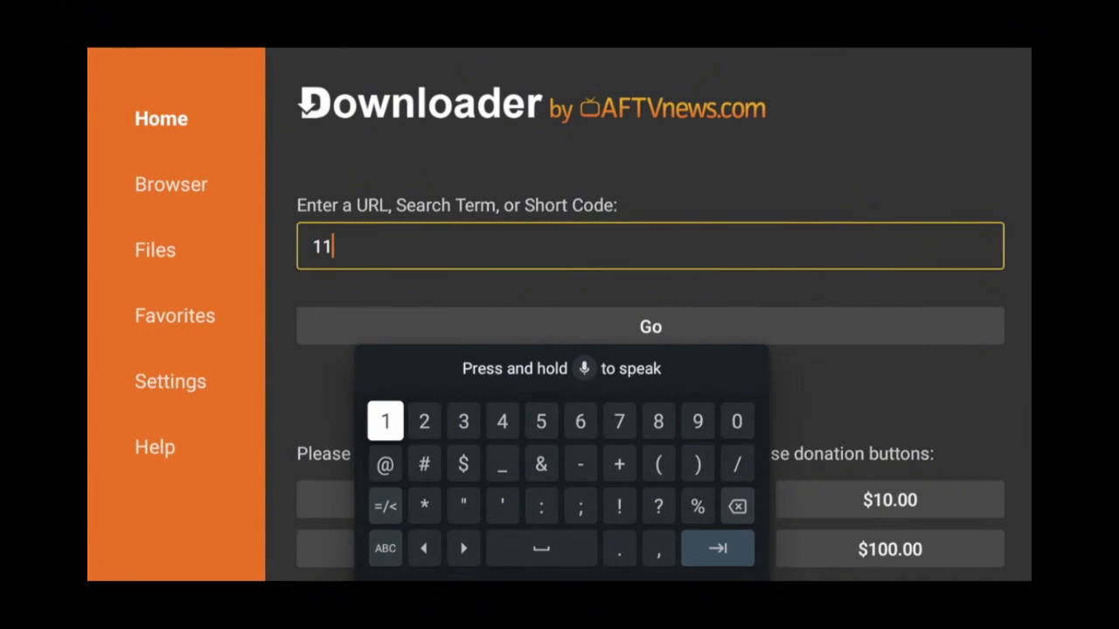
key(Right)
key(Return)
key(Left)
key(Left)
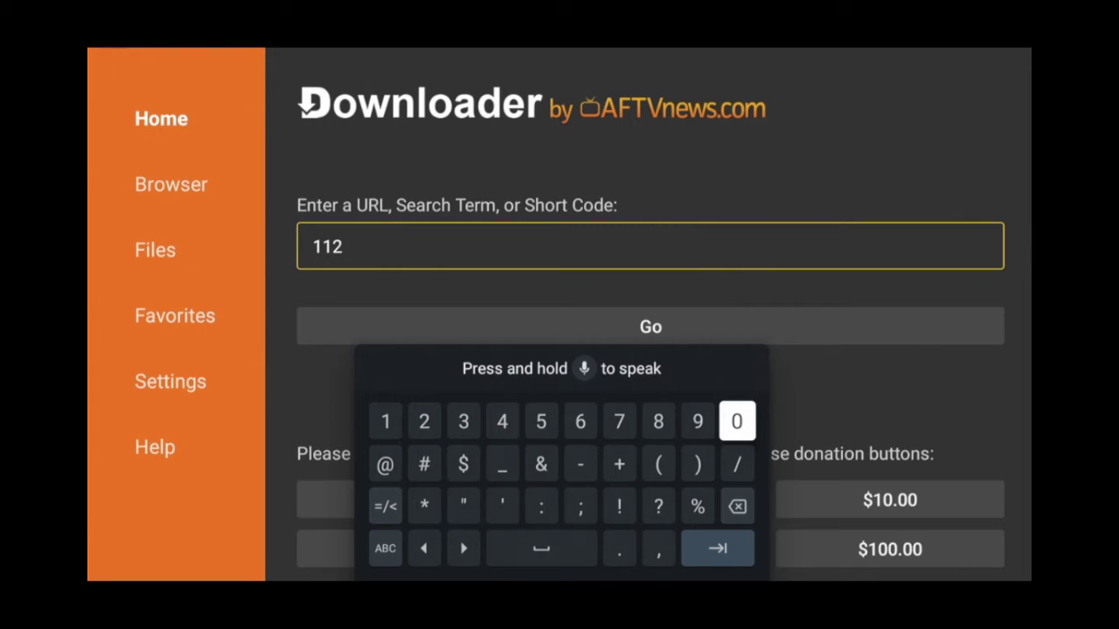
key(Left)
key(Right)
key(Right)
key(Return)
key(Left)
key(Left)
key(Left)
key(Return)
key(Down)
key(Down)
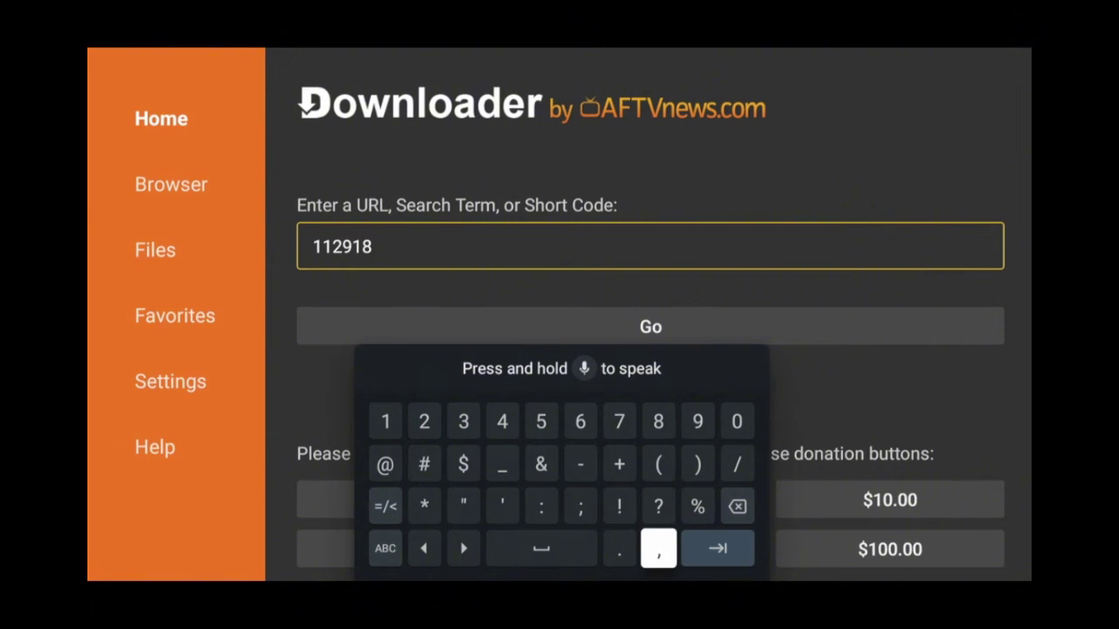
key(Right)
key(Return)
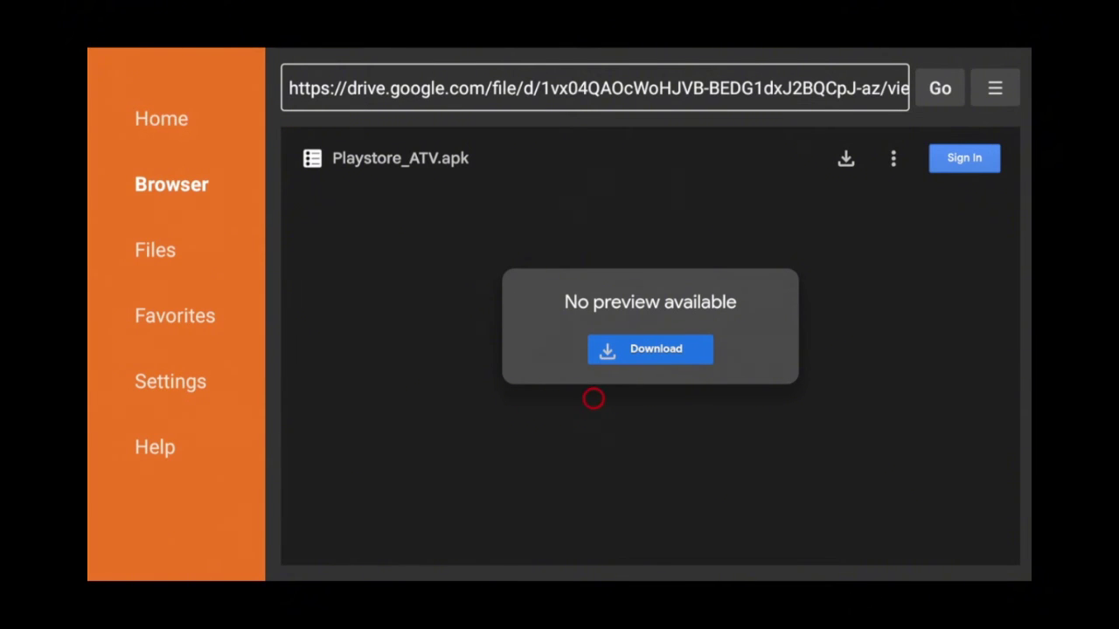
Download Playstore_ATV.apk despite the virus-scan warning and start installing it
click(693, 365)
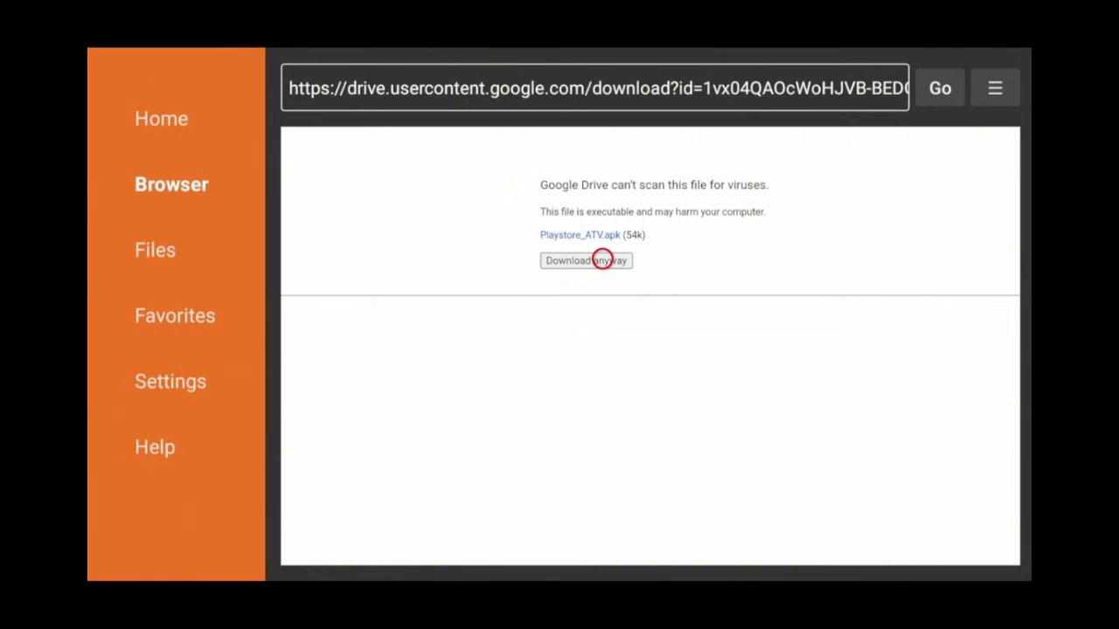
click(603, 259)
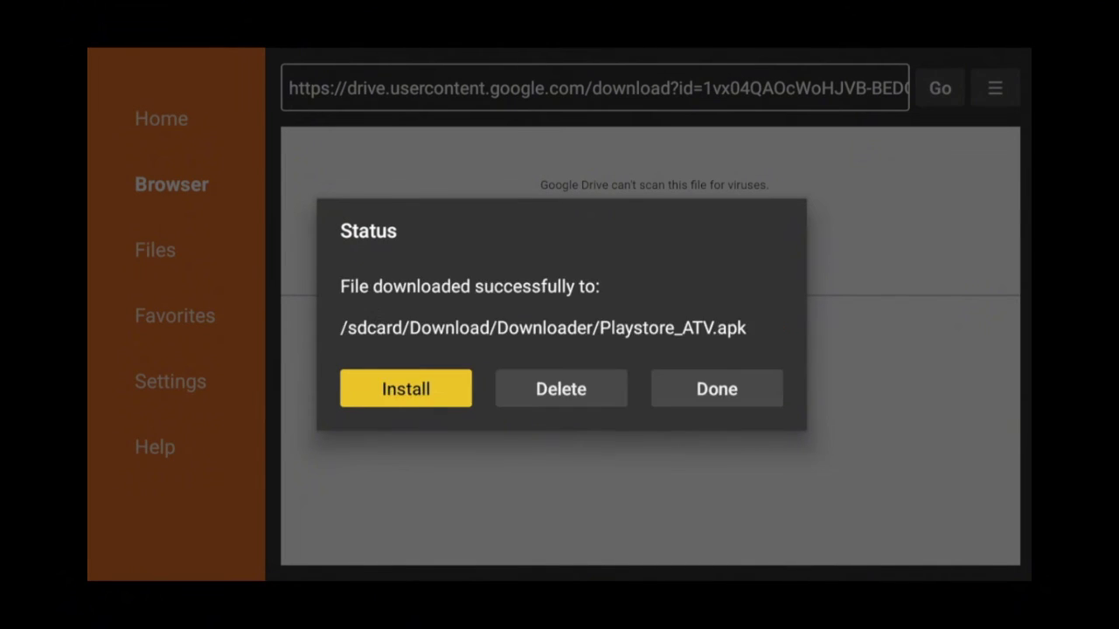
key(Return)
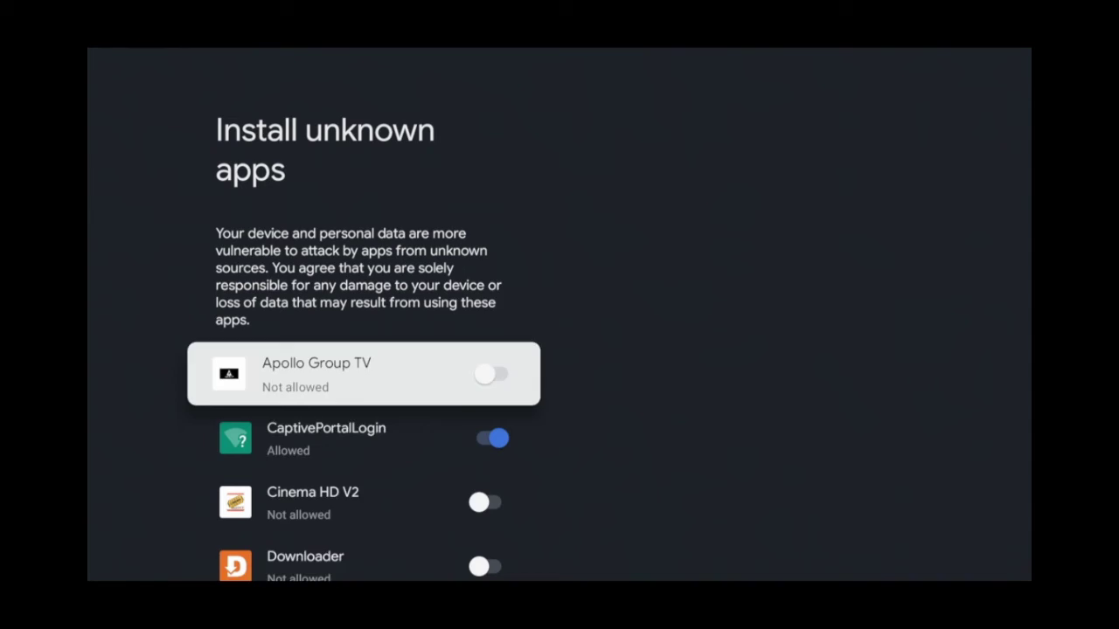
Allow Downloader to install unknown apps, then confirm installing the Play Store APK
key(Down)
key(Down)
key(Down)
key(Return)
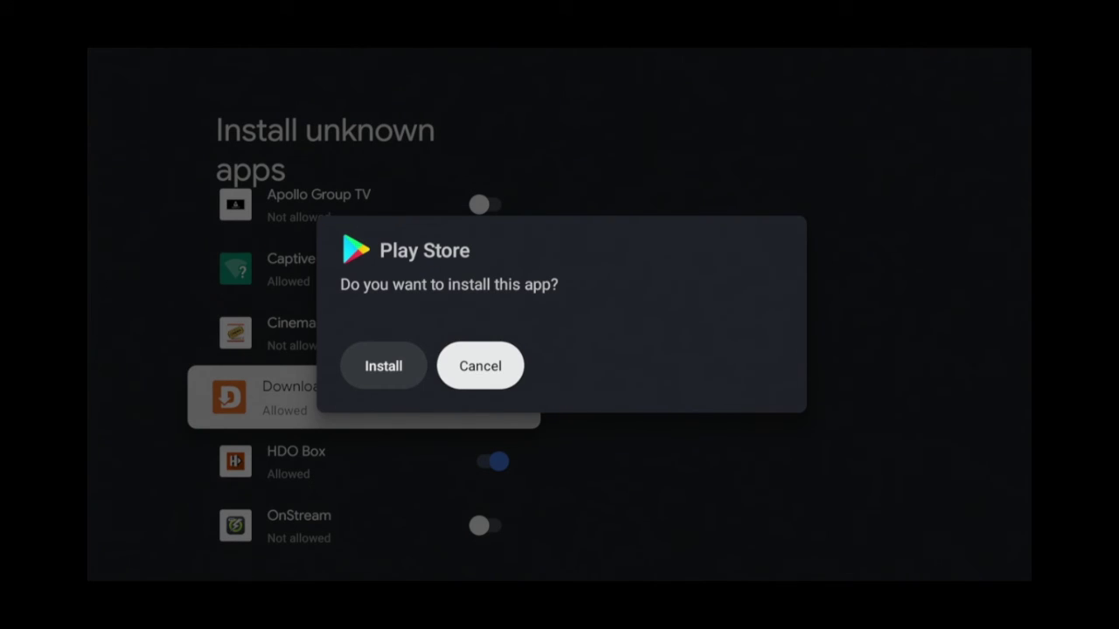
key(Left)
key(Return)
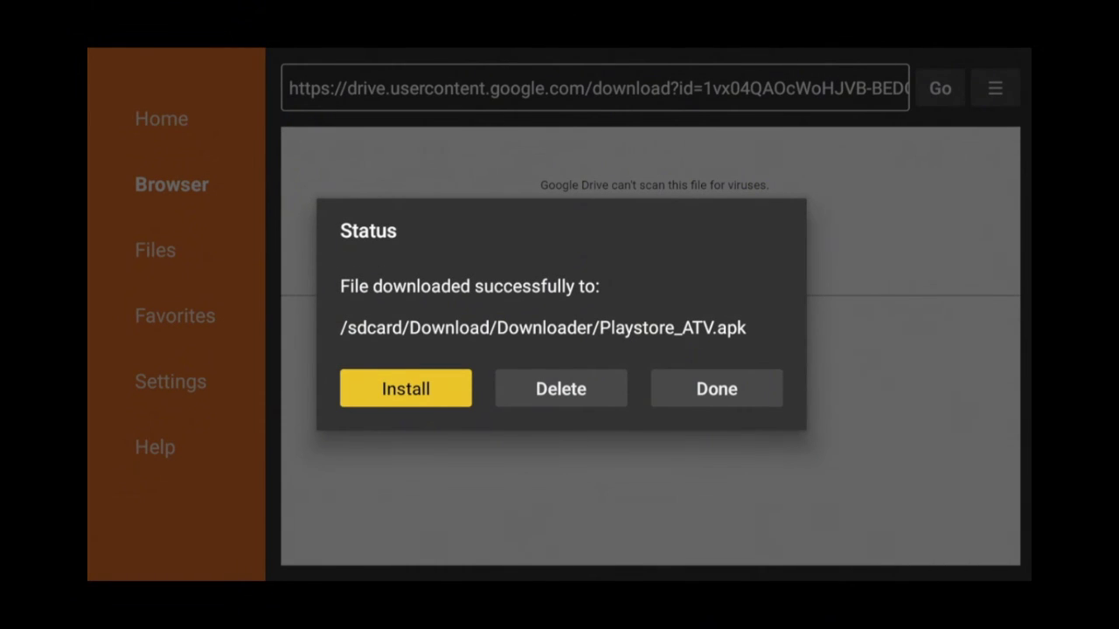
Delete Playstore_ATV.apk from Downloader, confirm, and return to the home screen
key(Right)
key(Return)
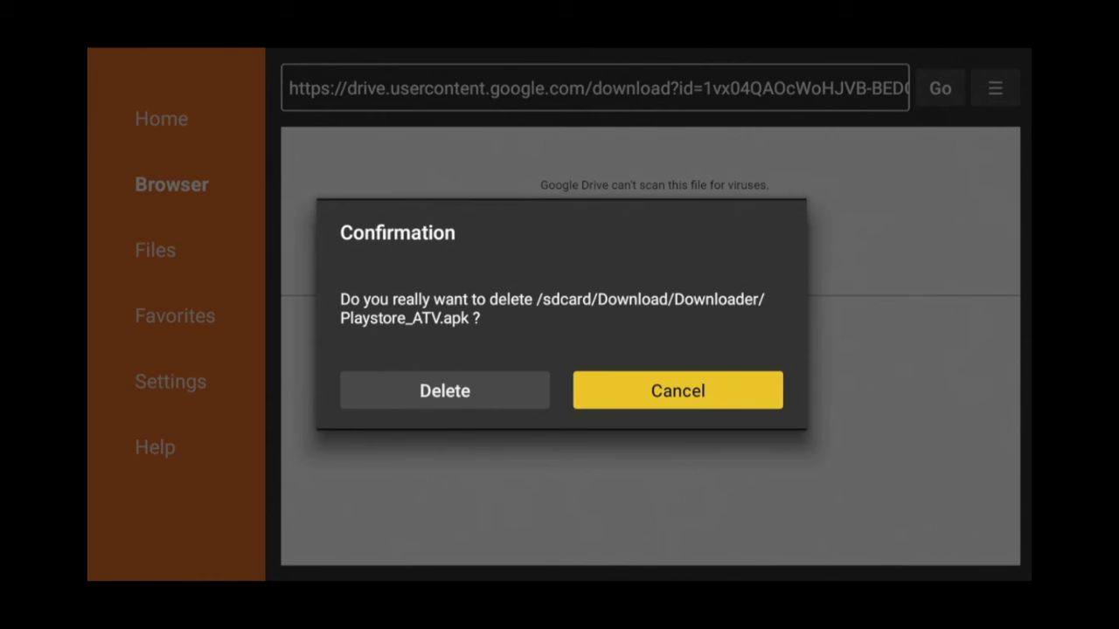
key(Left)
key(Return)
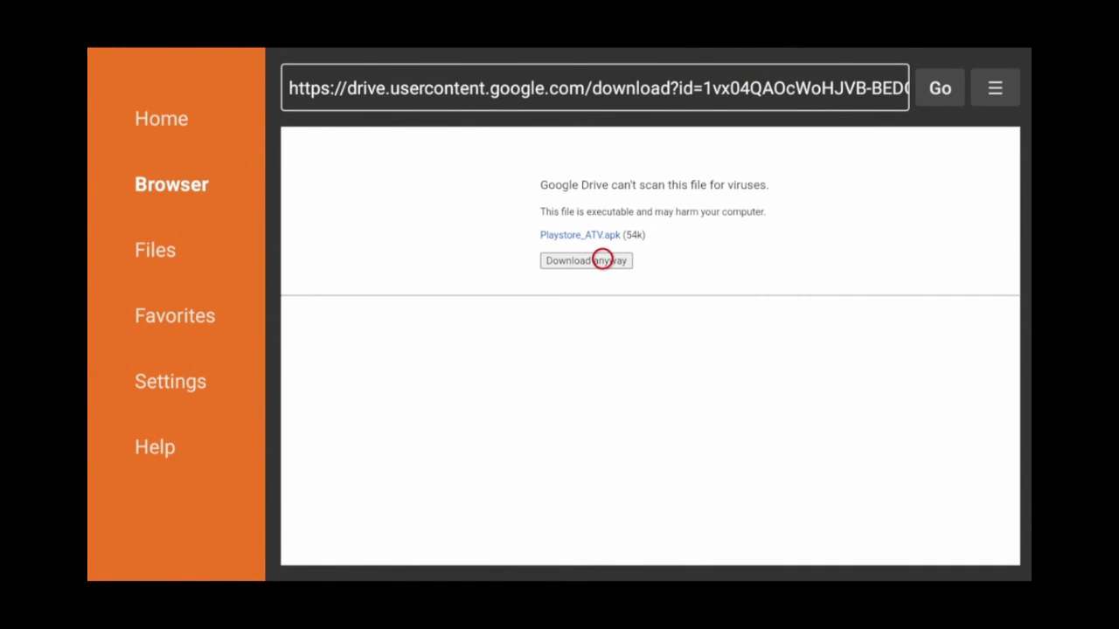
key(Home)
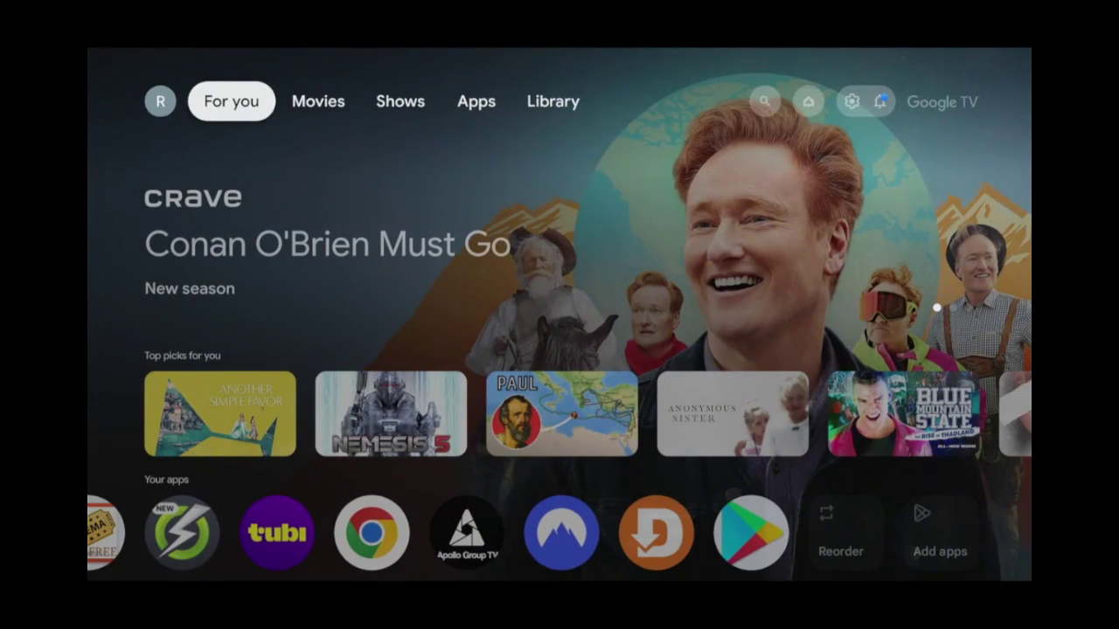
Launch the new Play Store tile, two apps along the Your apps row, then back out to home
key(Down)
key(Down)
key(Down)
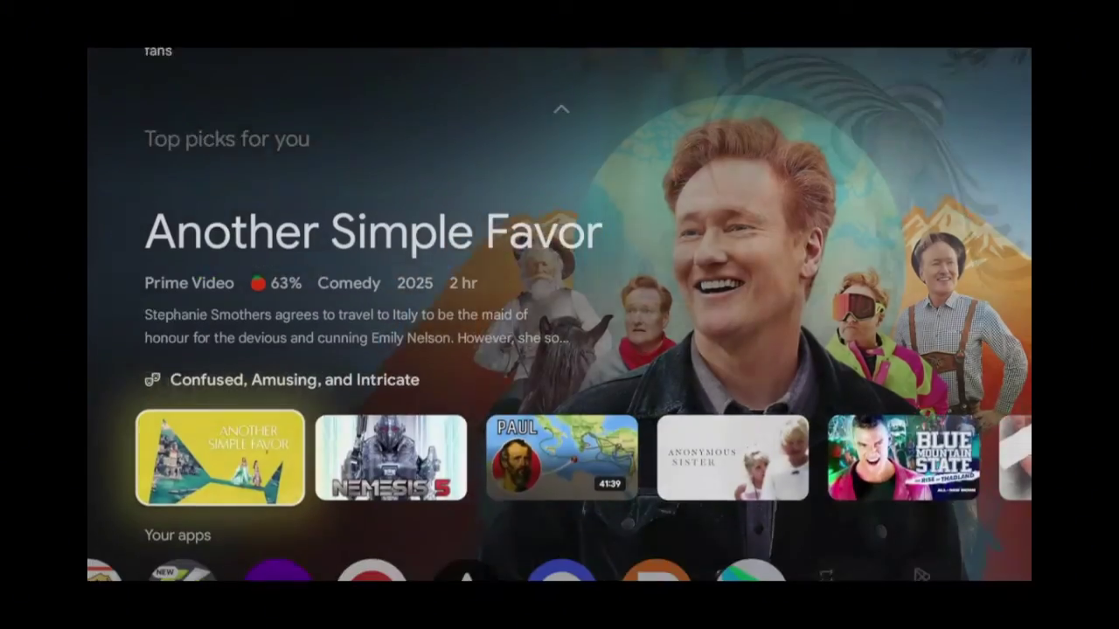
key(Right)
key(Right)
key(Right)
key(Right)
key(Right)
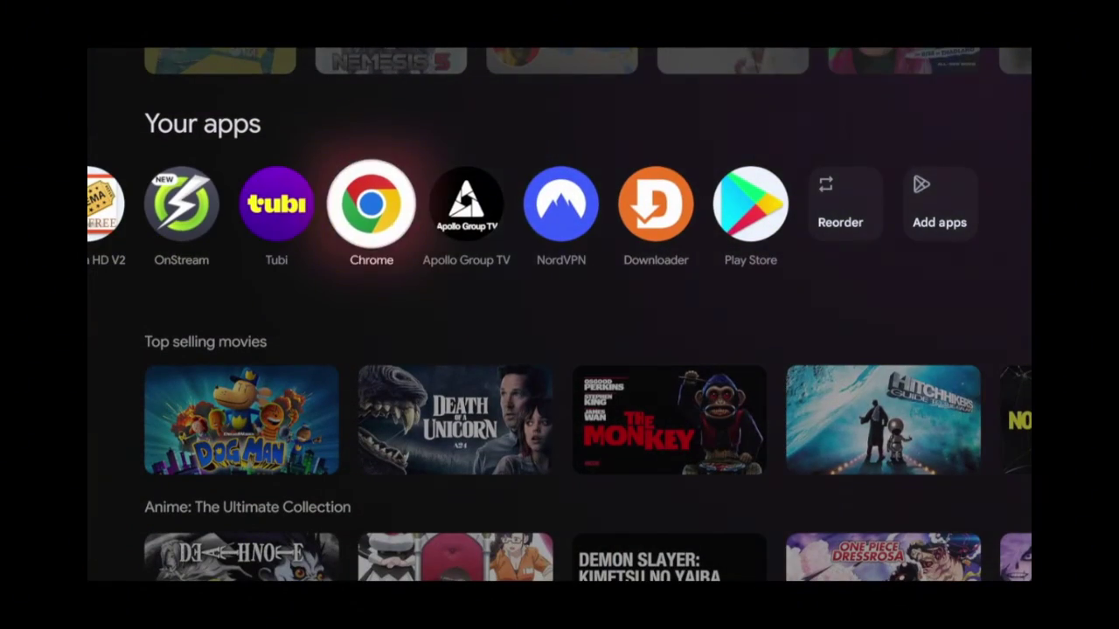
key(Right)
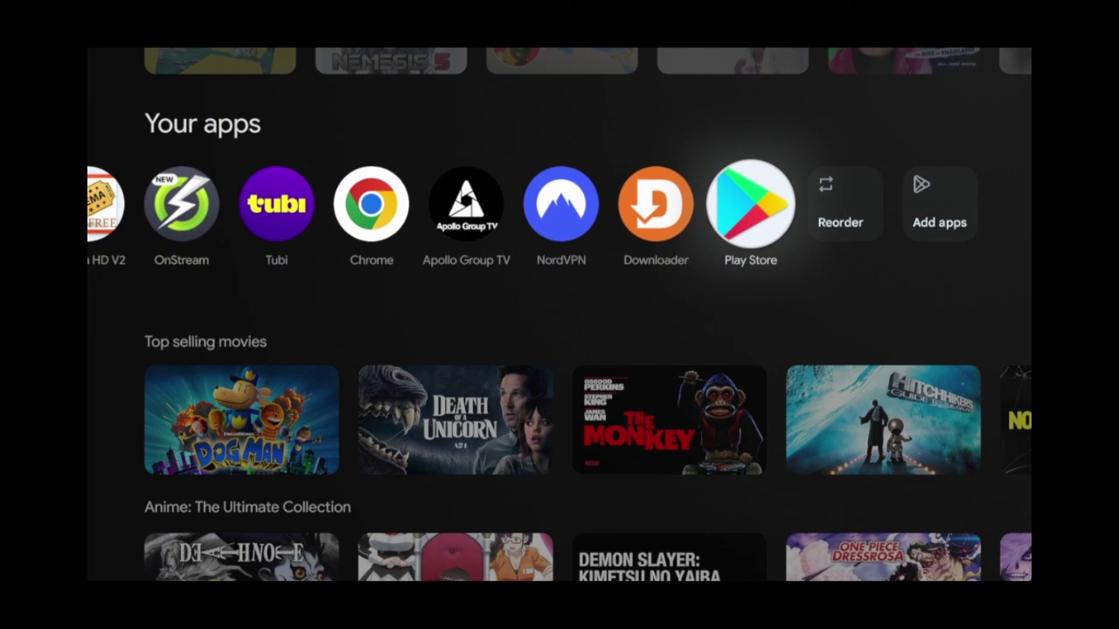
key(Return)
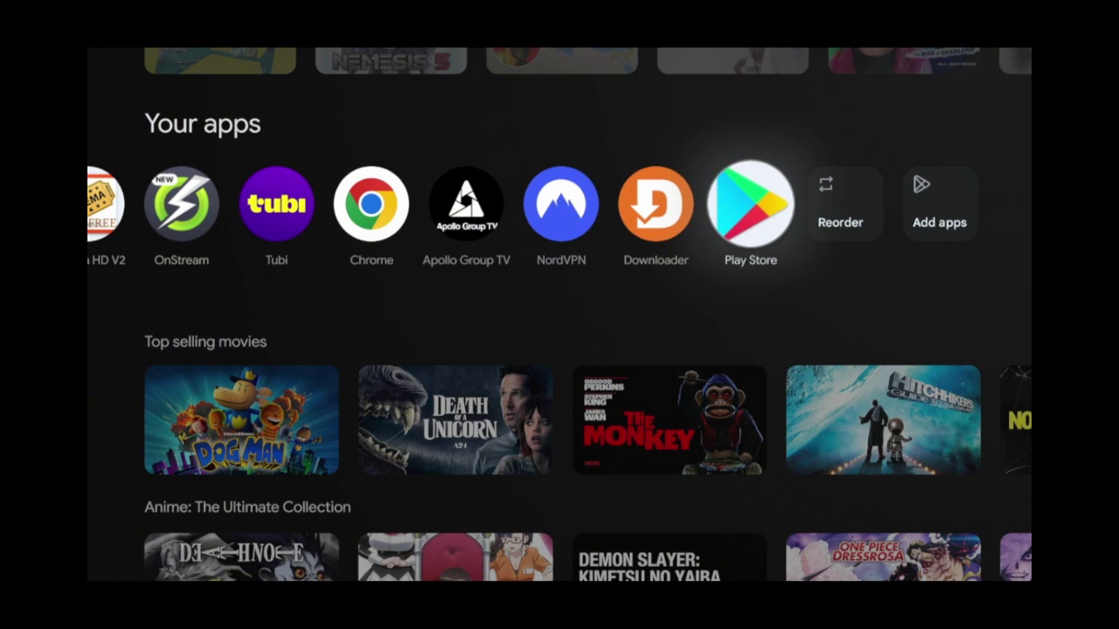
key(Escape)
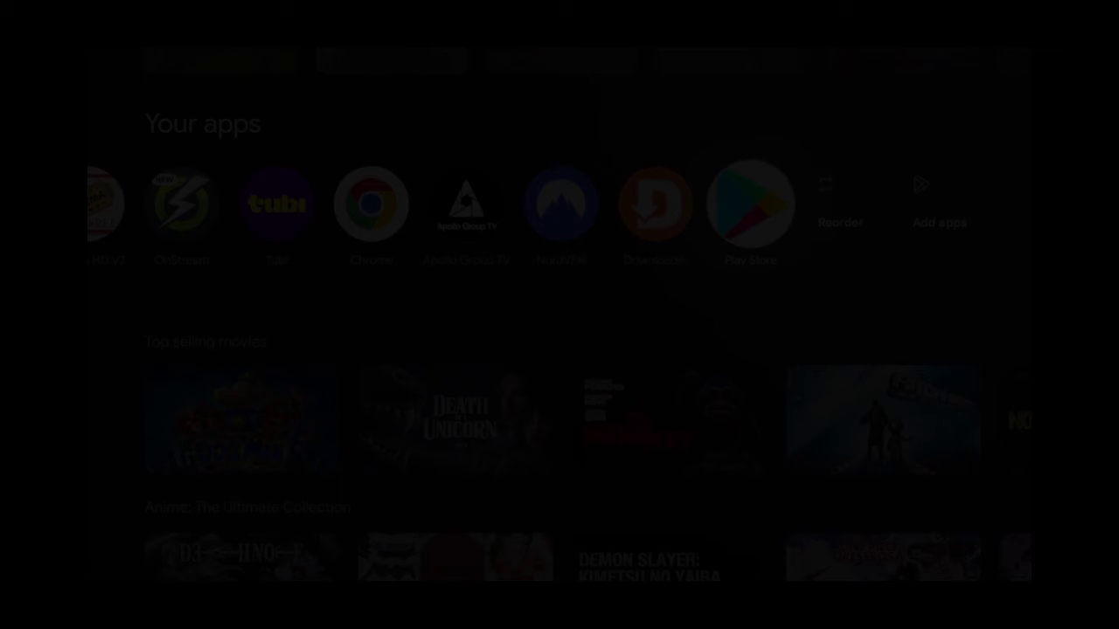